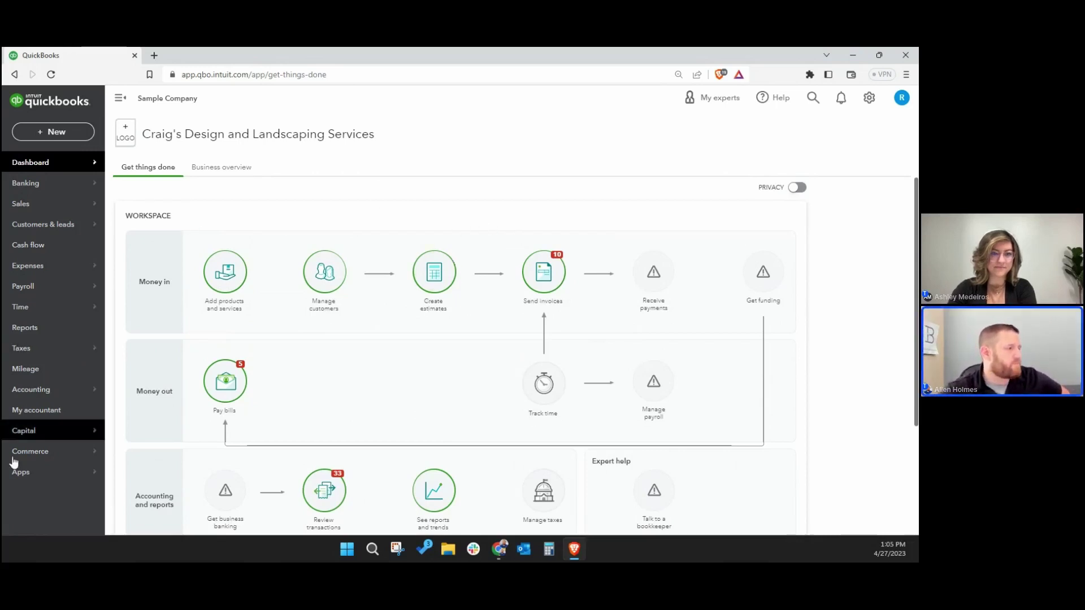
Resume the in-progress Checking account reconciliation and close it without saving, discarding its statement information
mouse_move(92, 395)
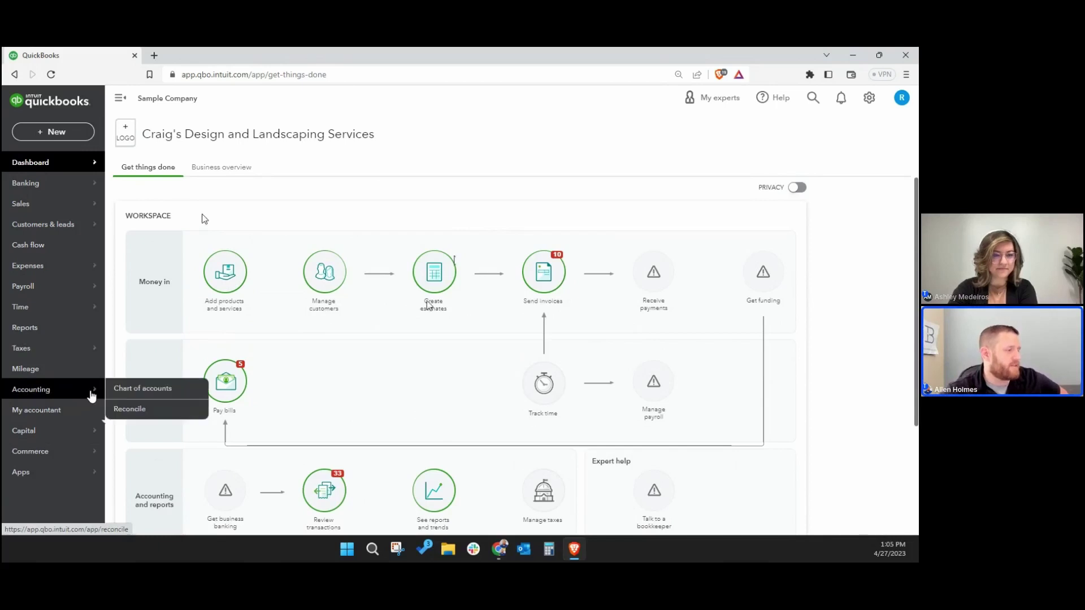
left_click(129, 410)
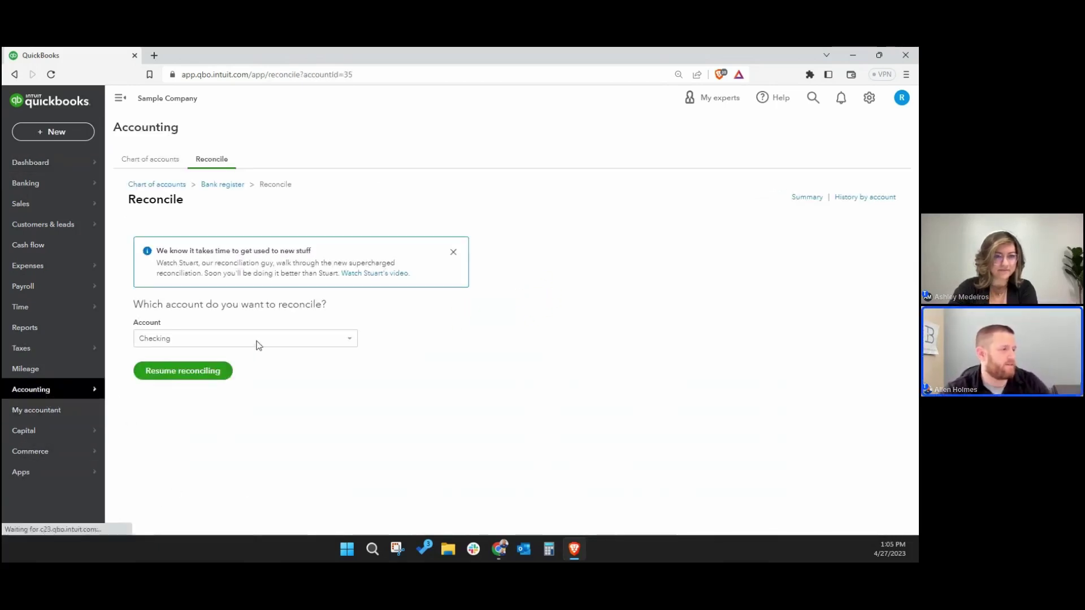
left_click(195, 377)
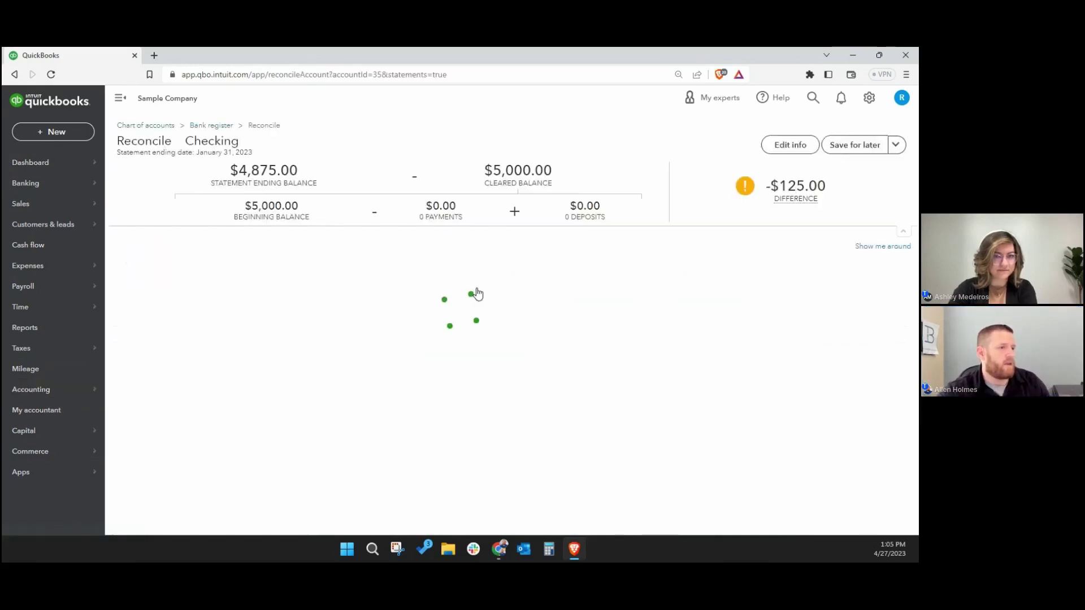
left_click(896, 145)
left_click(878, 202)
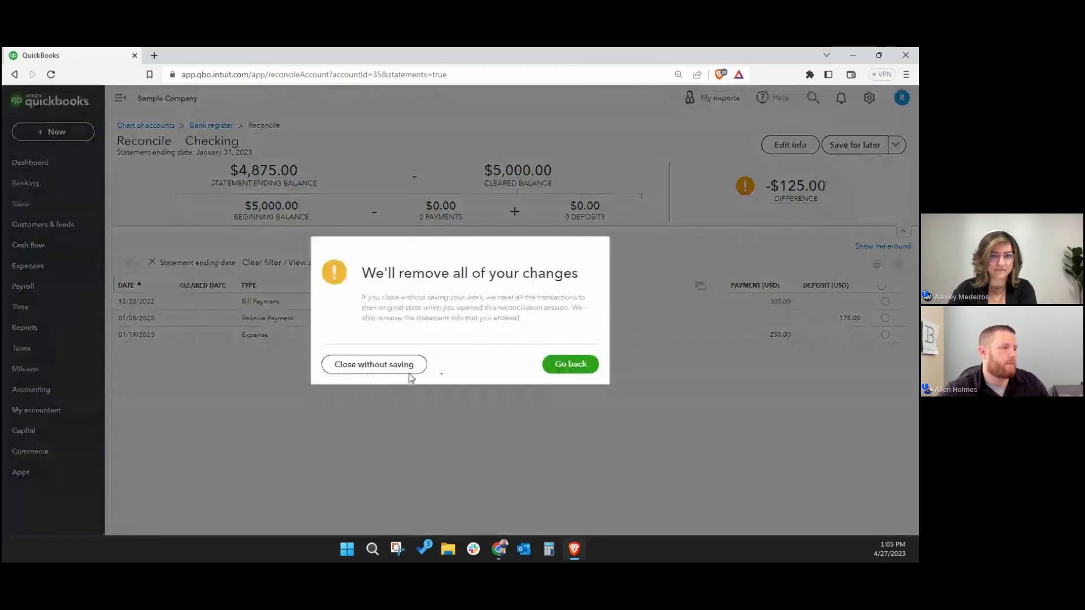
left_click(395, 366)
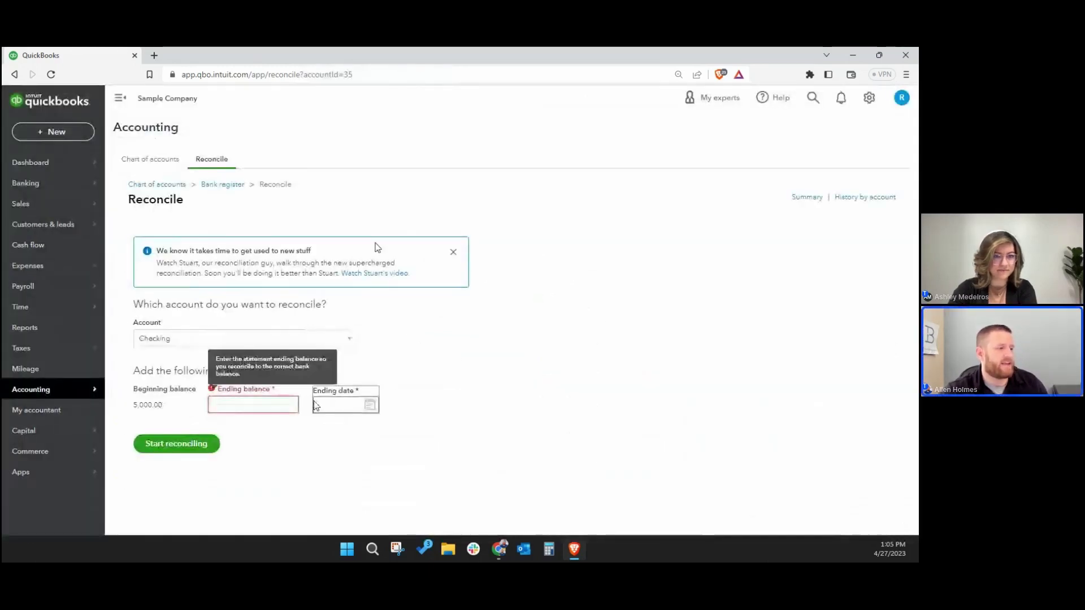
Start a Checking reconciliation with an ending balance of 4,875.00 and an ending date of 01/31/2023
left_click(262, 408)
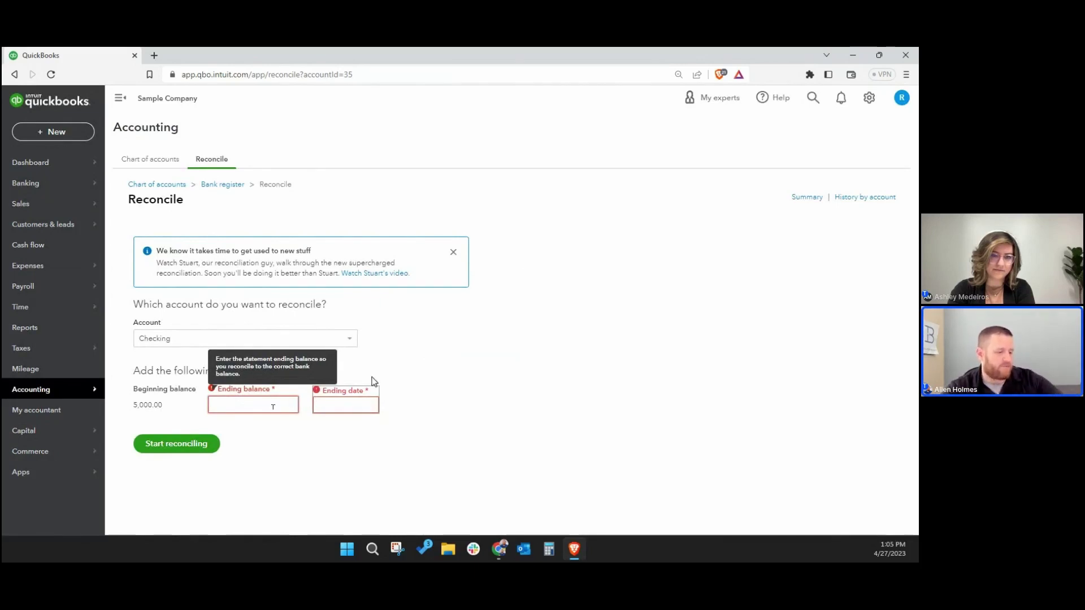
type("4875")
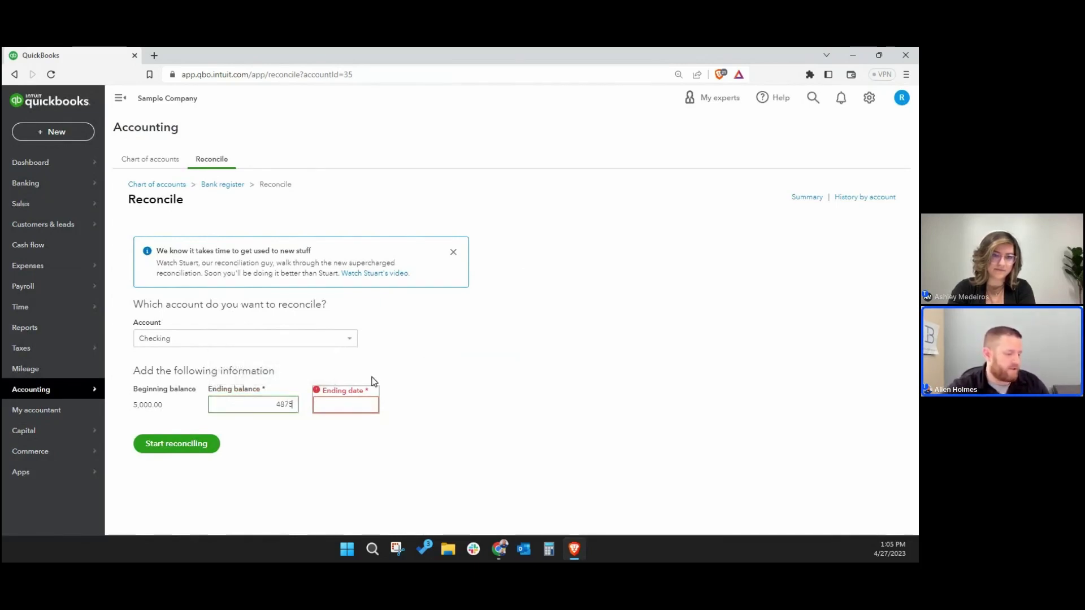
left_click(345, 407)
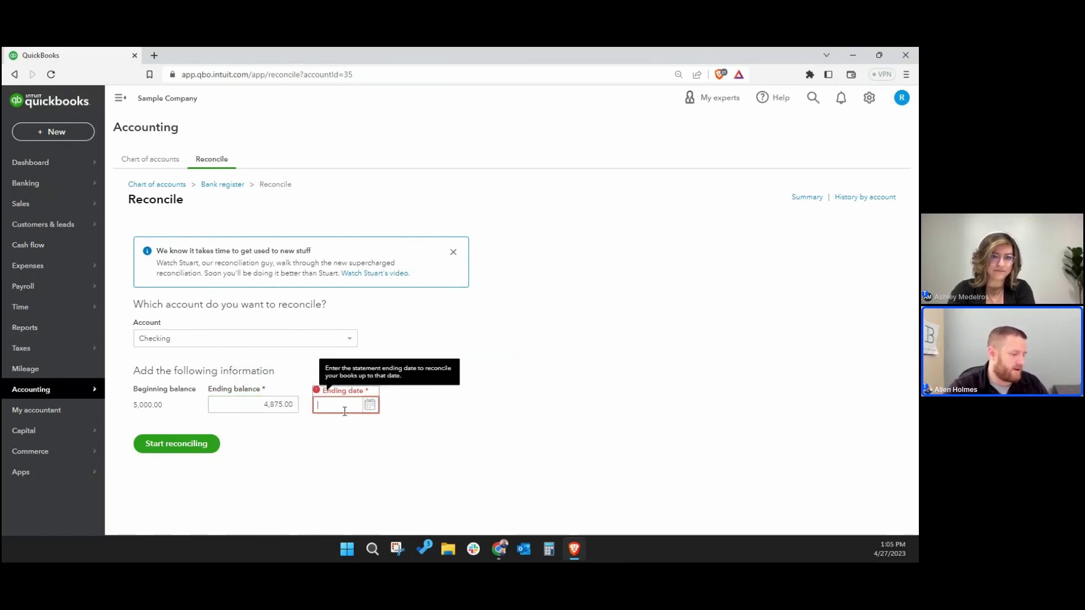
type("01/31/2")
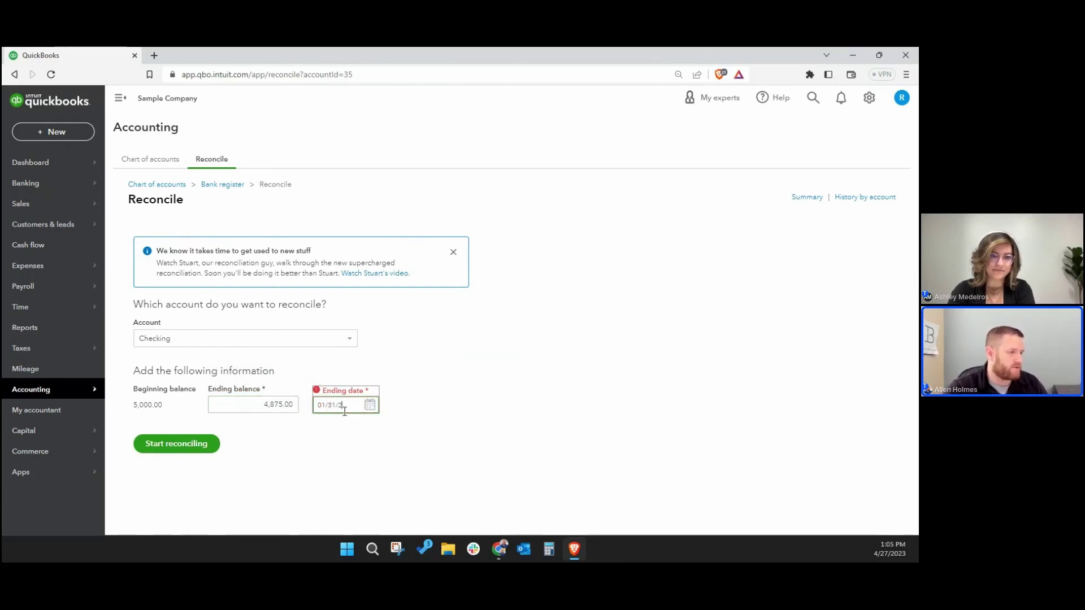
type("023")
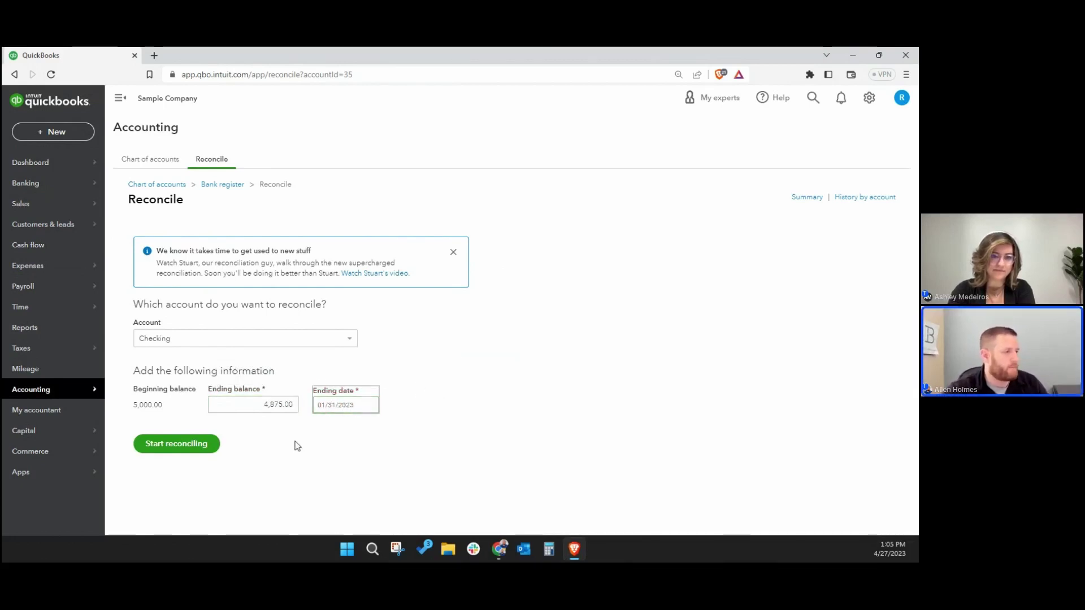
left_click(195, 444)
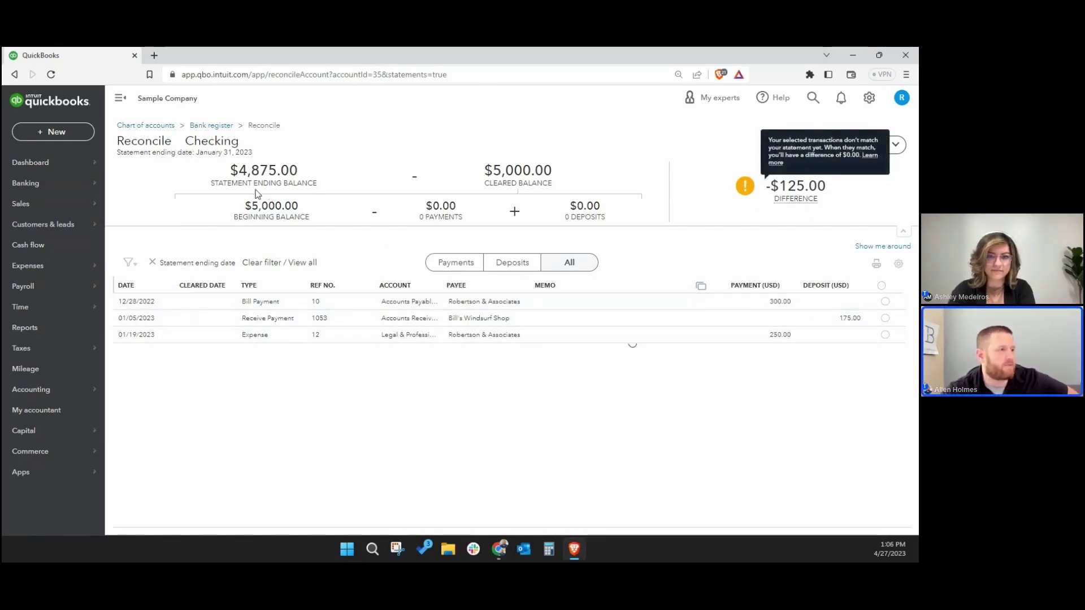
Mark the 12/28/2022 bill payment of 300.00 and the 01/05/2023 received payment of 175.00 as cleared
left_click_drag(229, 170, 279, 171)
left_click(358, 213)
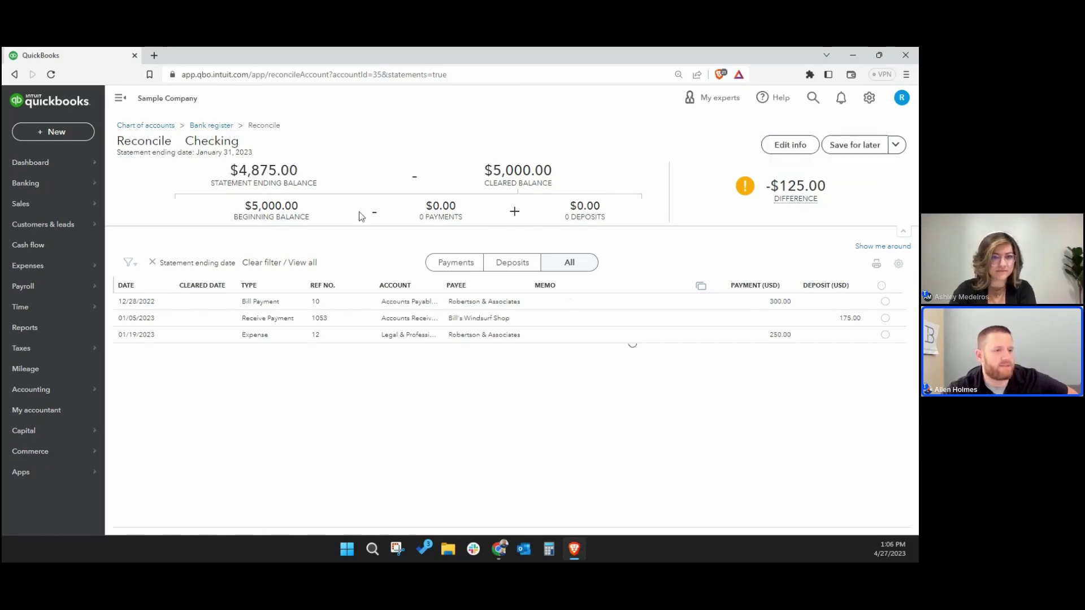
left_click(885, 302)
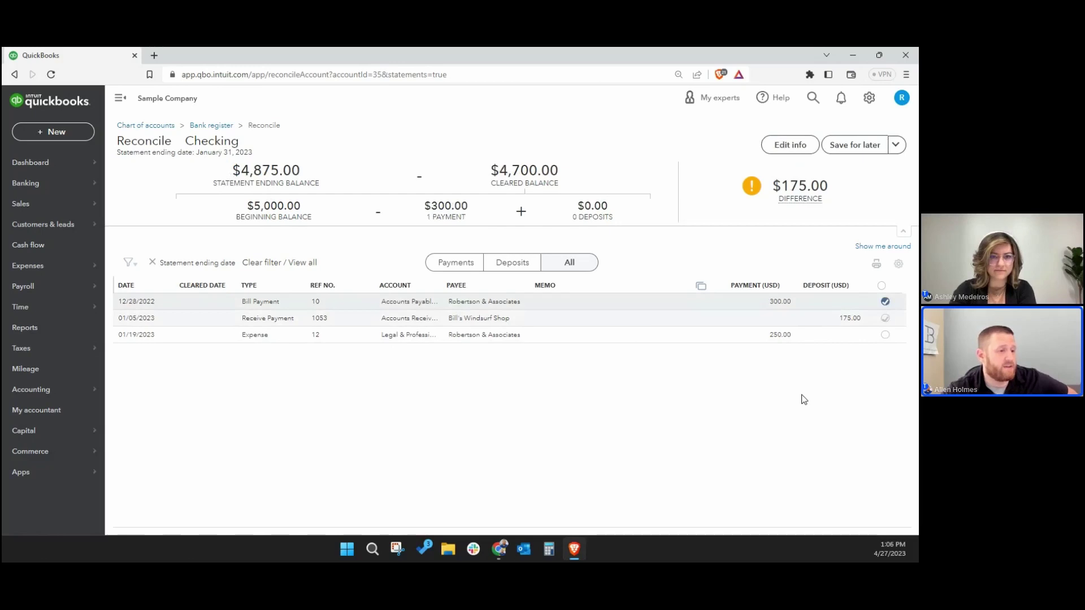
left_click(886, 320)
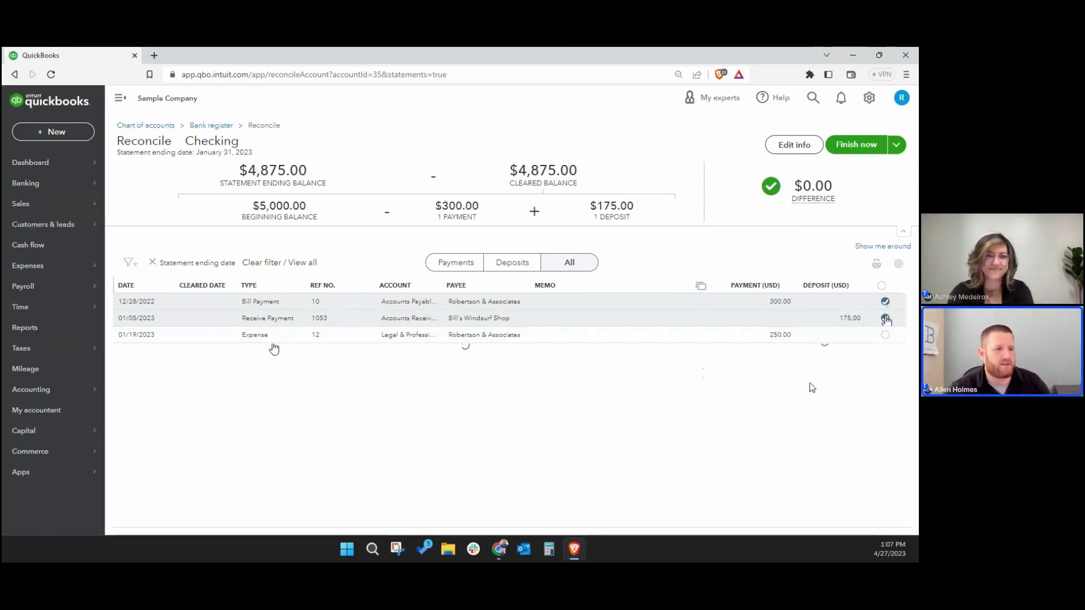
Unmark the 300.00 bill payment and the 175.00 received payment, and mark both as cleared again
left_click(885, 301)
left_click(886, 318)
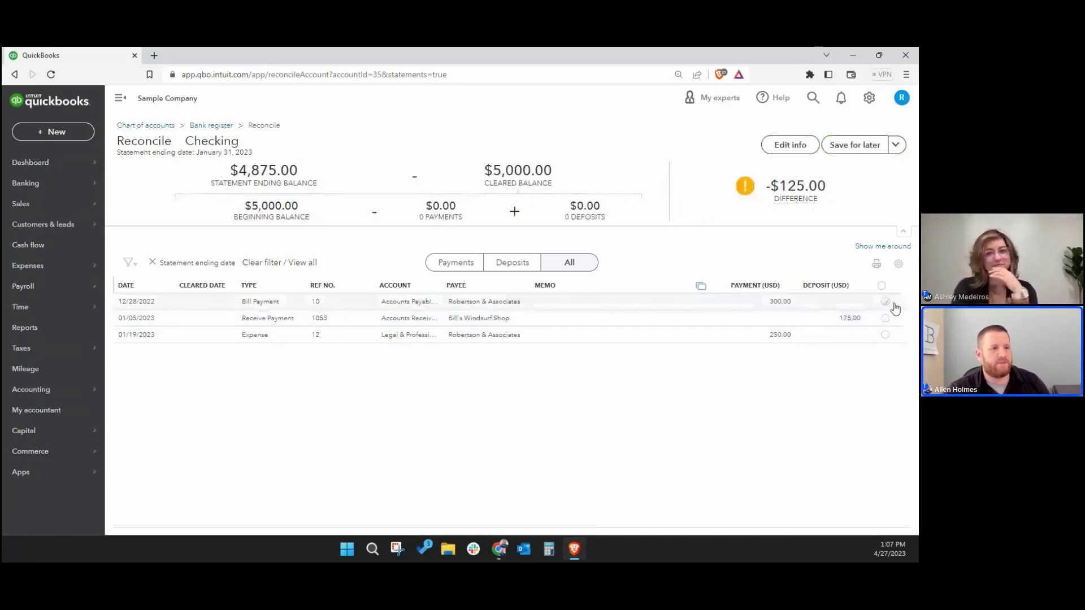
left_click(885, 301)
left_click(885, 318)
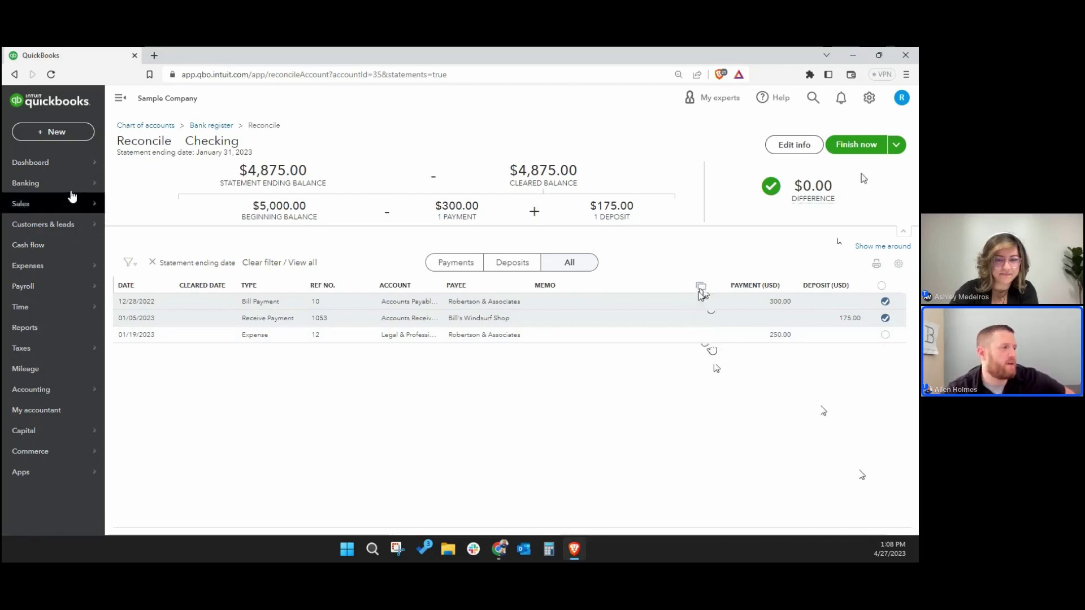
Examine the Checking account's balances and its bank transactions waiting for review in the bank feed
mouse_move(68, 183)
left_click(127, 186)
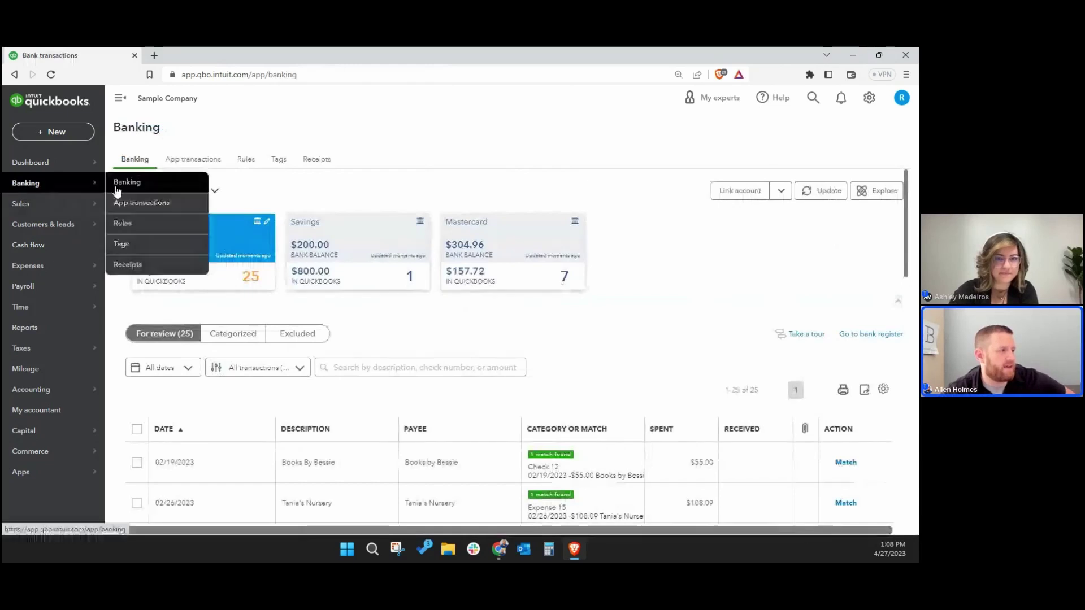
scroll(503, 294, "down", 1)
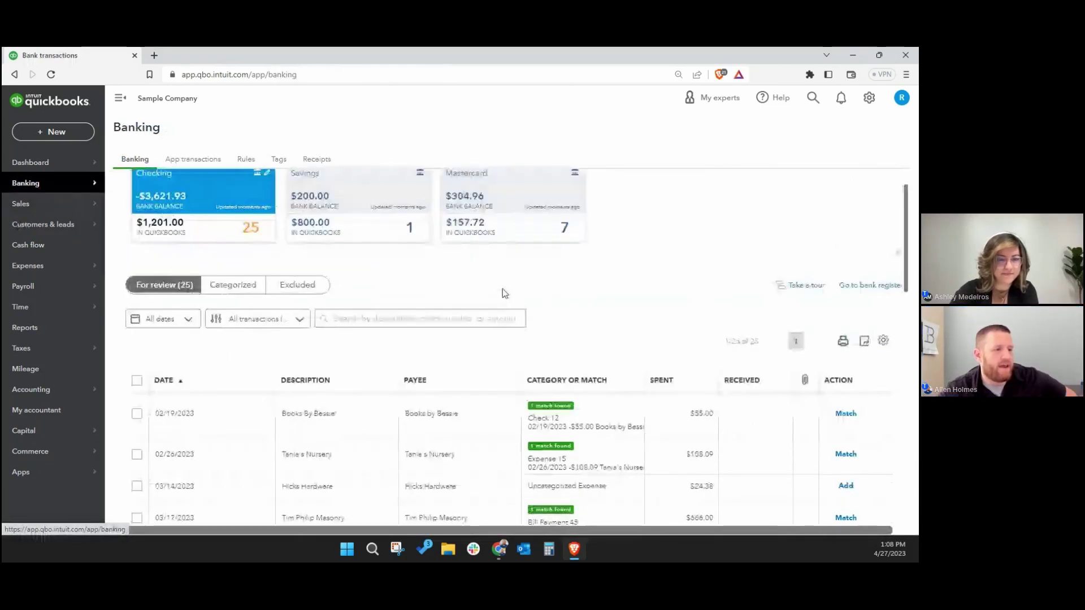
scroll(543, 266, "down", 1)
scroll(672, 339, "down", 3)
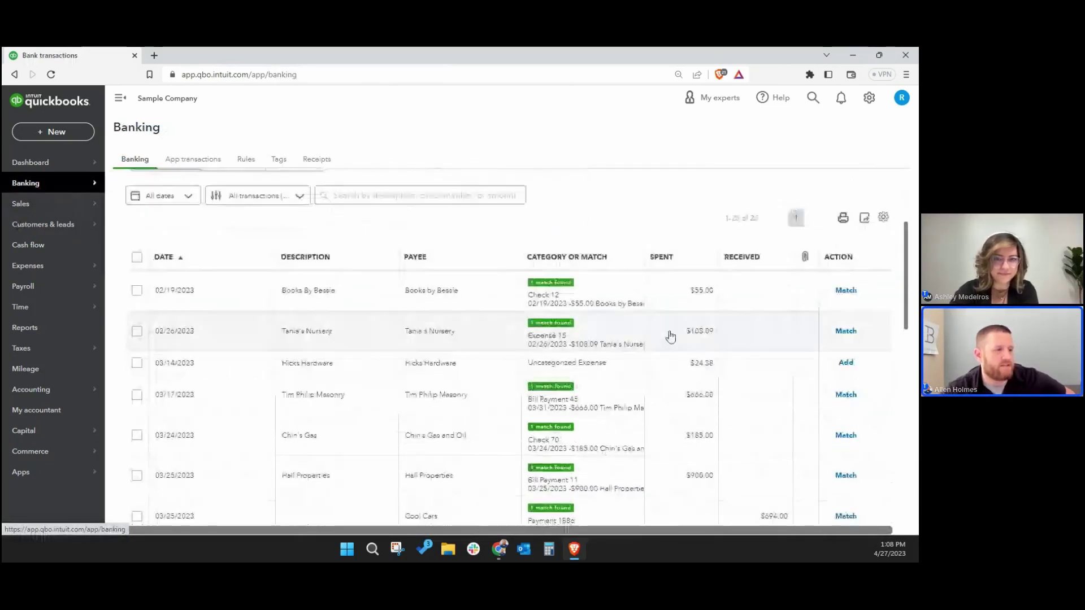
scroll(673, 281, "up", 5)
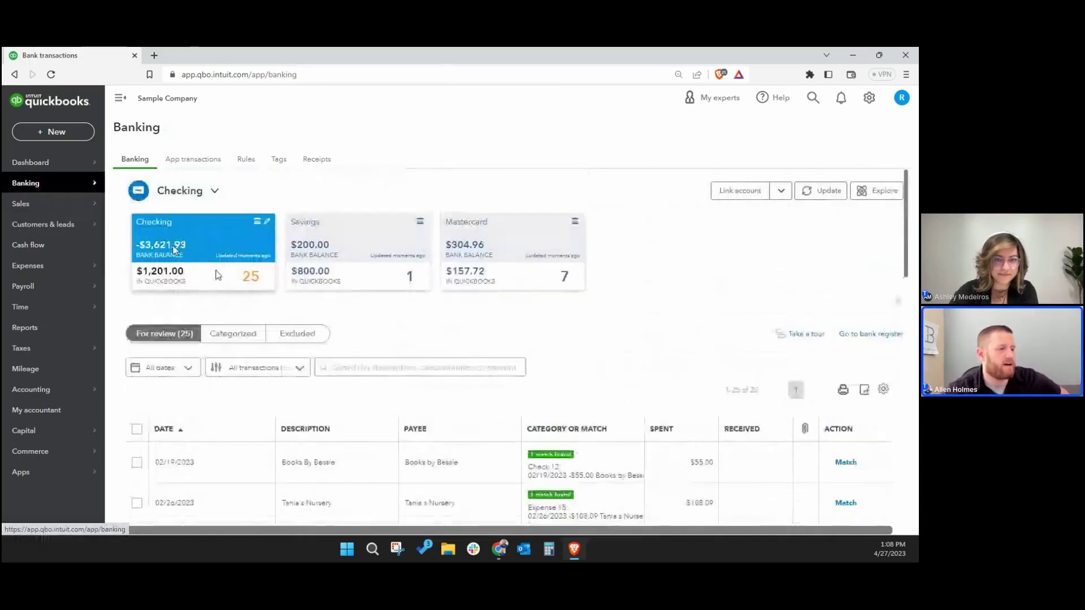
scroll(571, 384, "down", 1)
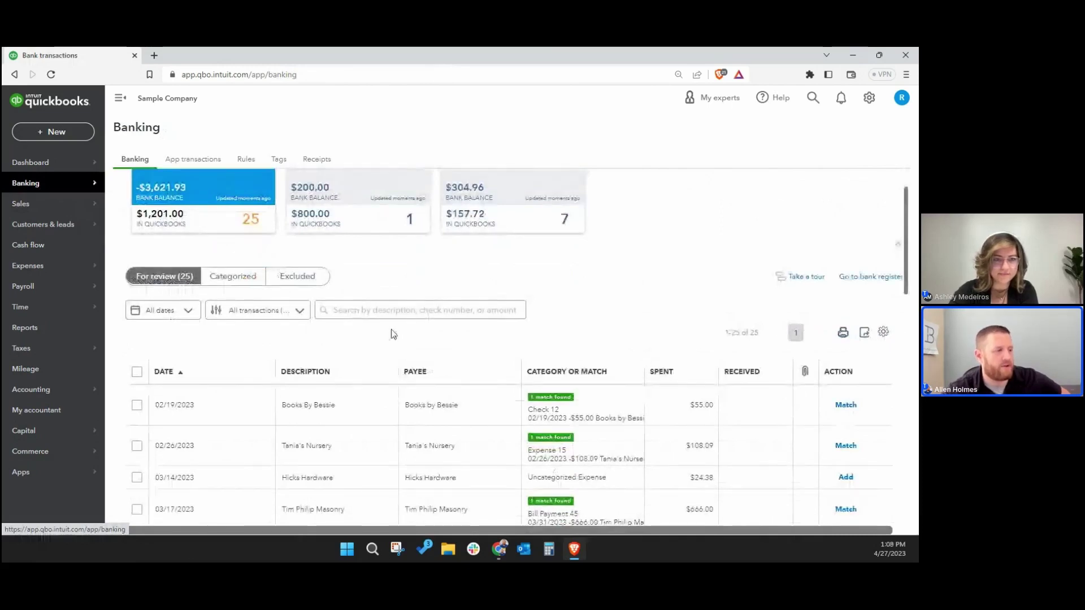
scroll(394, 334, "down", 1)
left_click(137, 367)
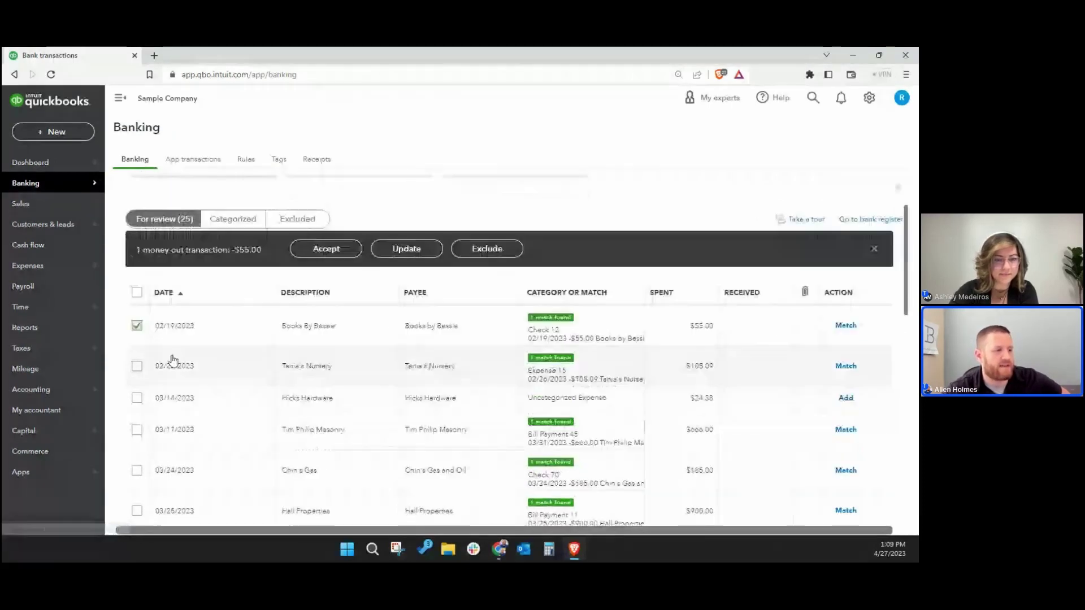
left_click(137, 326)
scroll(625, 310, "up", 2)
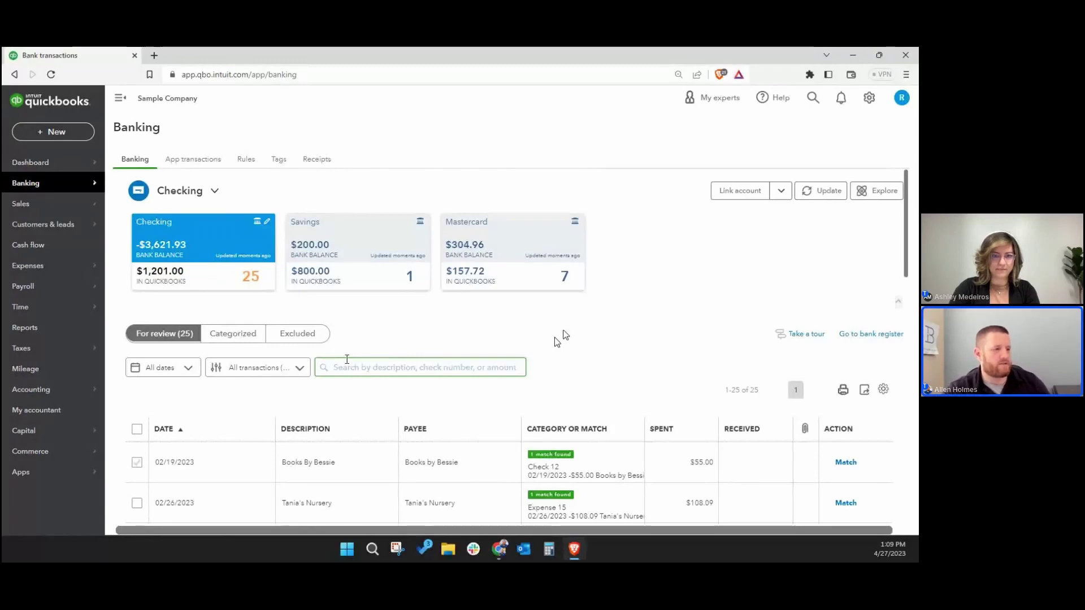
Examine the Mastercard account's bank feed transactions waiting for review
left_click(513, 269)
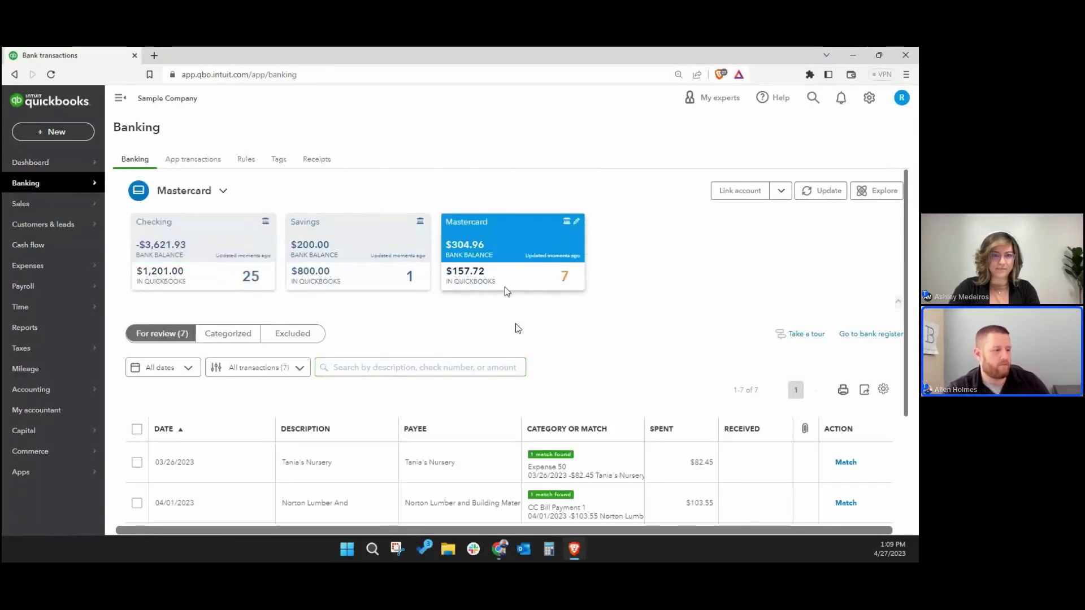
scroll(609, 388, "down", 2)
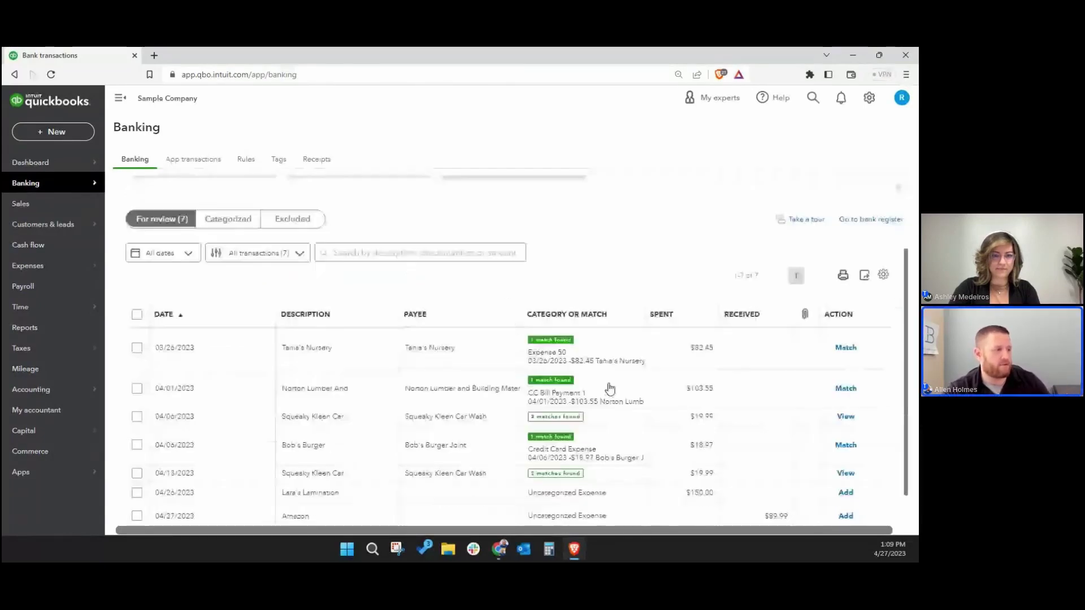
scroll(611, 388, "down", 1)
scroll(578, 384, "up", 3)
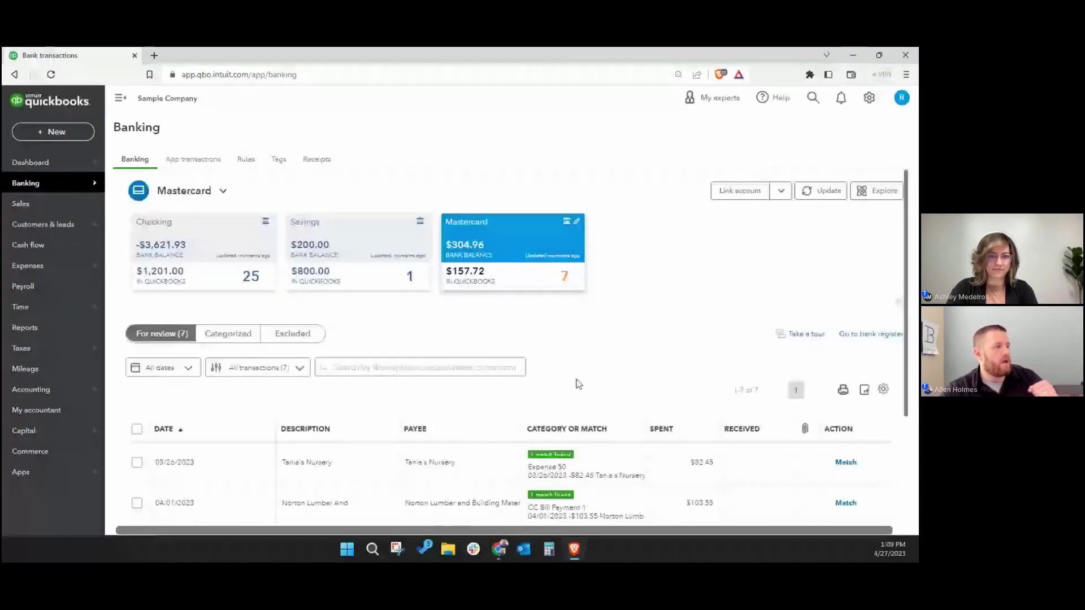
Return to the Checking bank feed and look through its suggested matches for the transactions dated February and March 2023
left_click(203, 248)
mouse_move(59, 206)
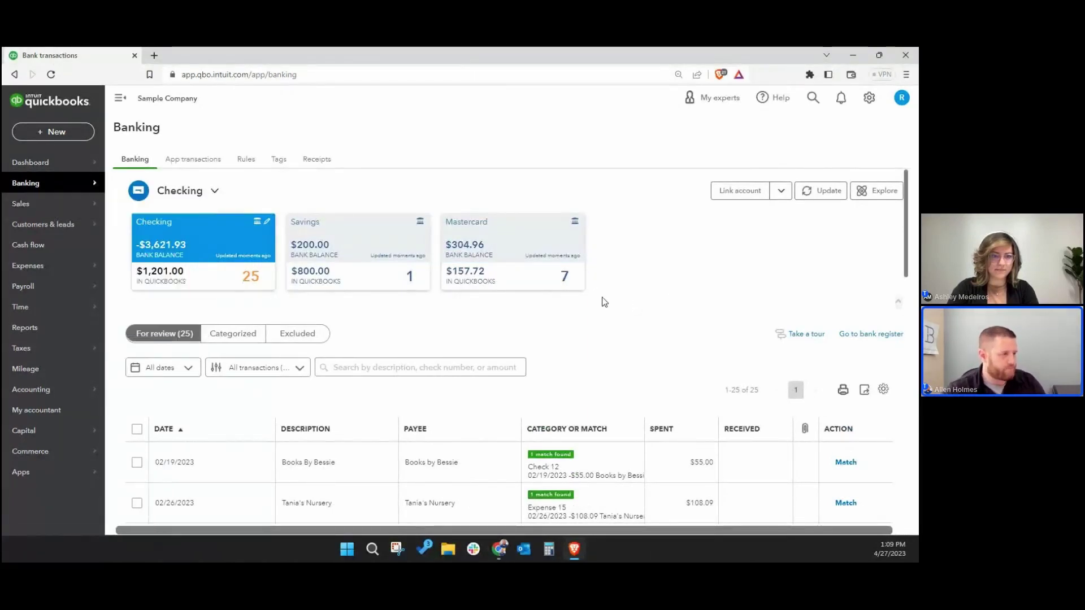
scroll(605, 299, "down", 1)
scroll(610, 298, "up", 1)
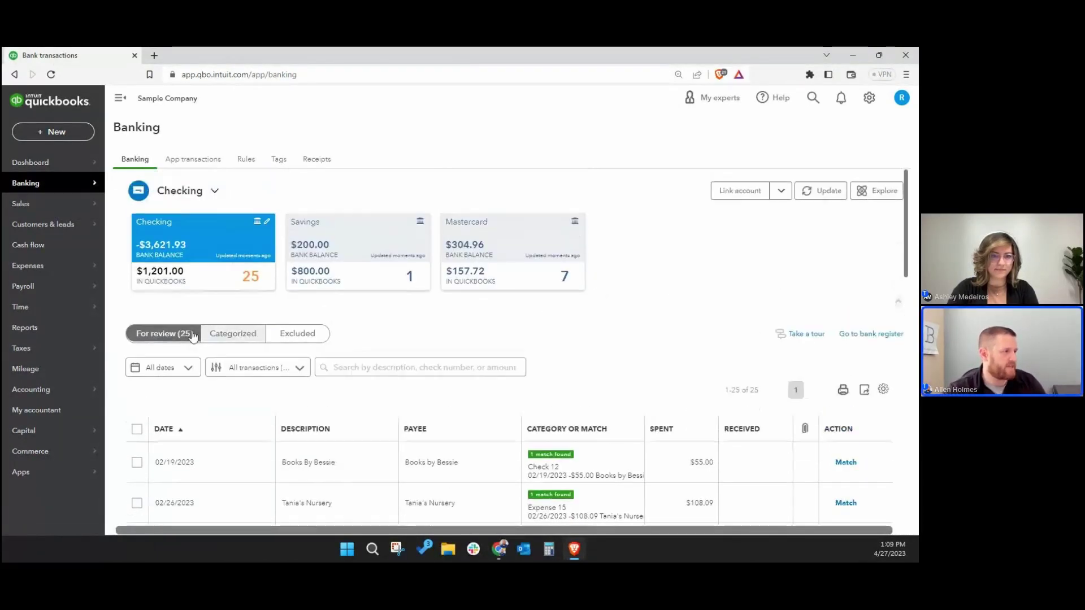
scroll(558, 394, "down", 5)
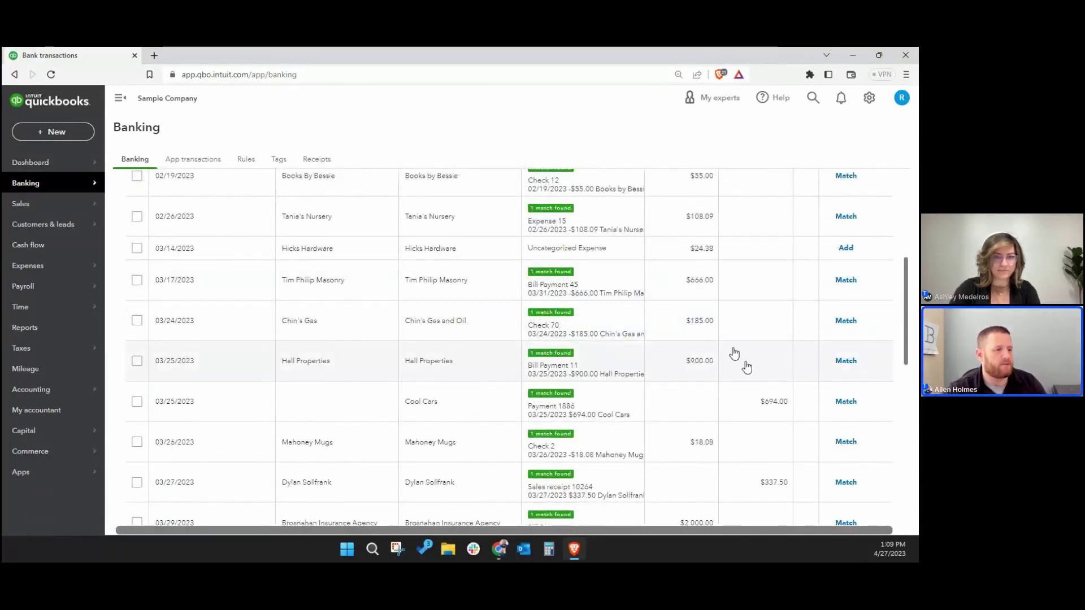
scroll(739, 358, "down", 1)
scroll(769, 356, "up", 5)
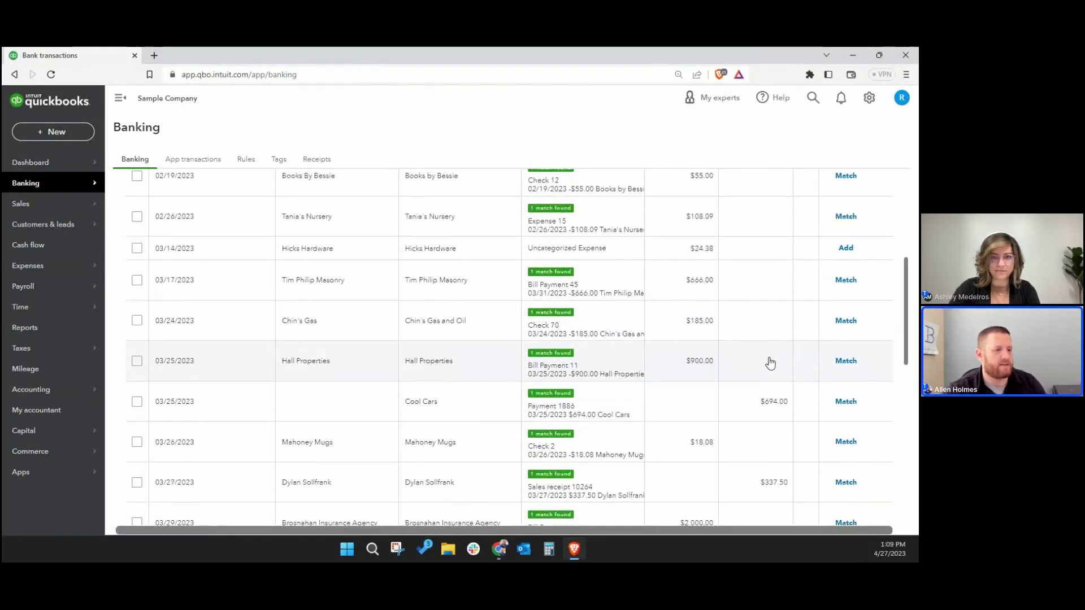
scroll(757, 362, "down", 5)
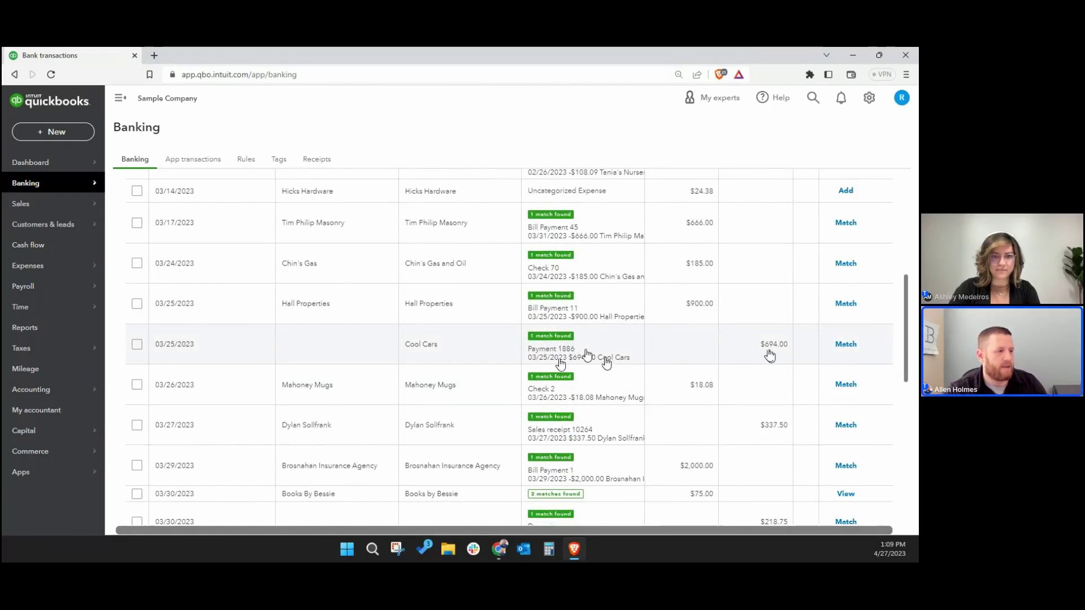
Expand the 03/25/2023 Cool Cars deposit of $694.00 and look for other matching transactions
left_click(587, 354)
scroll(595, 395, "down", 1)
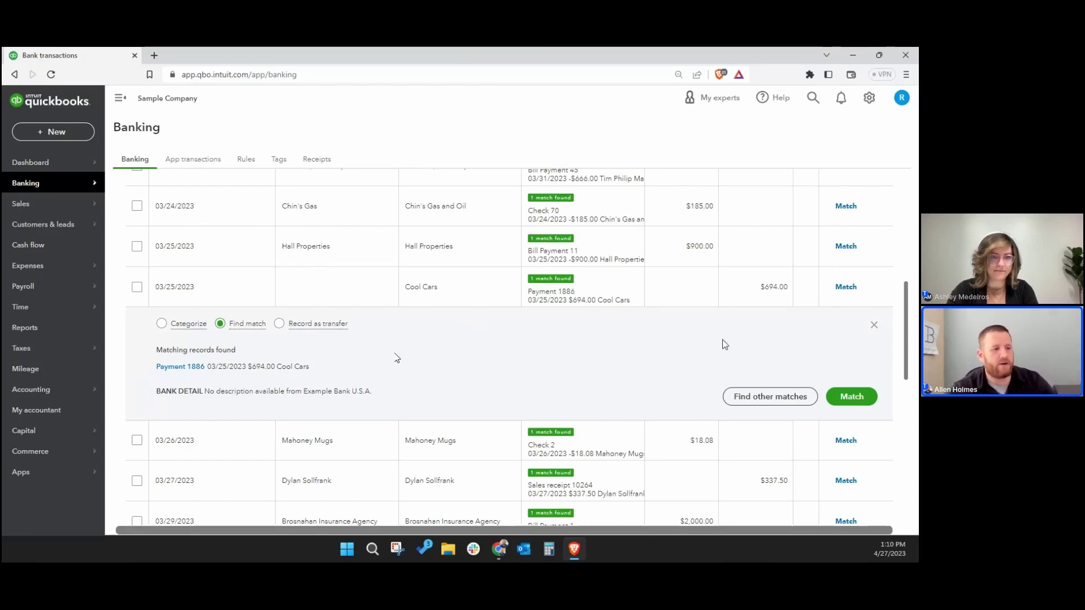
left_click(749, 402)
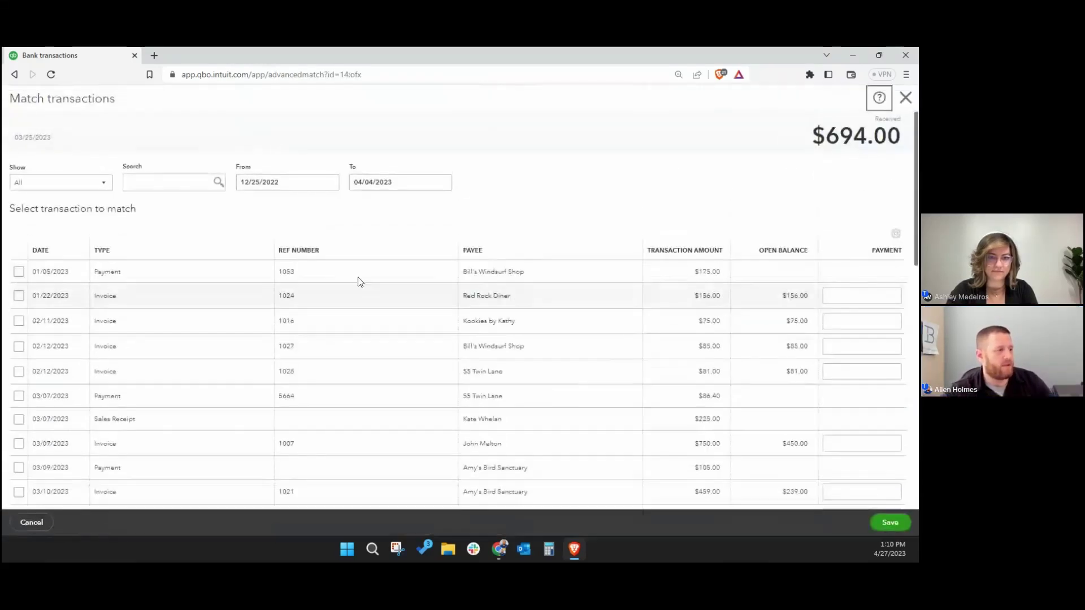
Try combining several payments and invoices dated 01/05/2023 to 03/10/2023 as the match for the $694.00 deposit
scroll(67, 260, "down", 1)
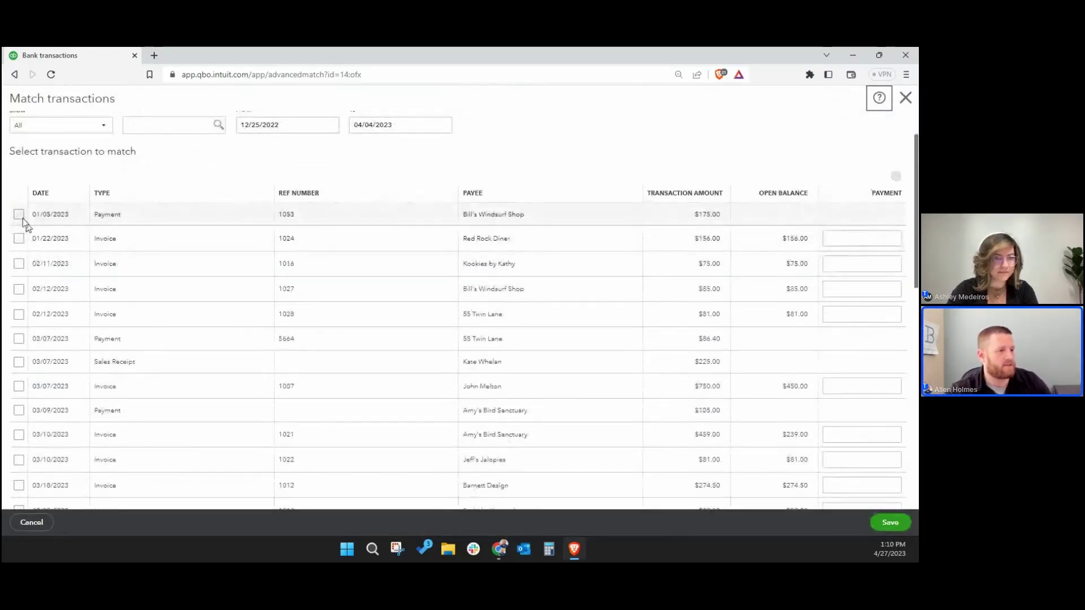
left_click(21, 216)
left_click(19, 263)
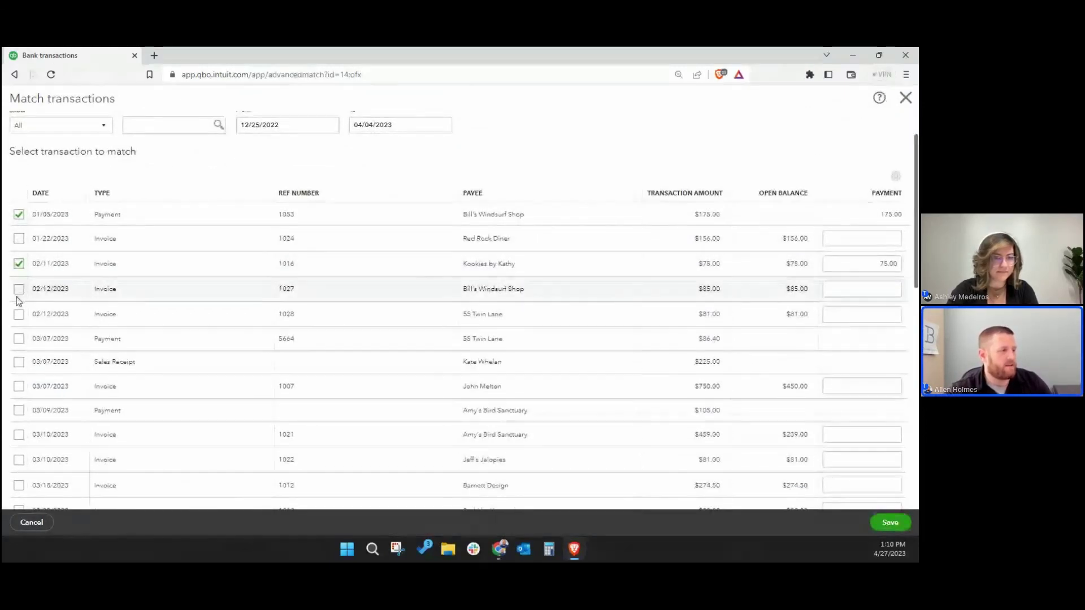
left_click(19, 339)
left_click(19, 386)
left_click(19, 410)
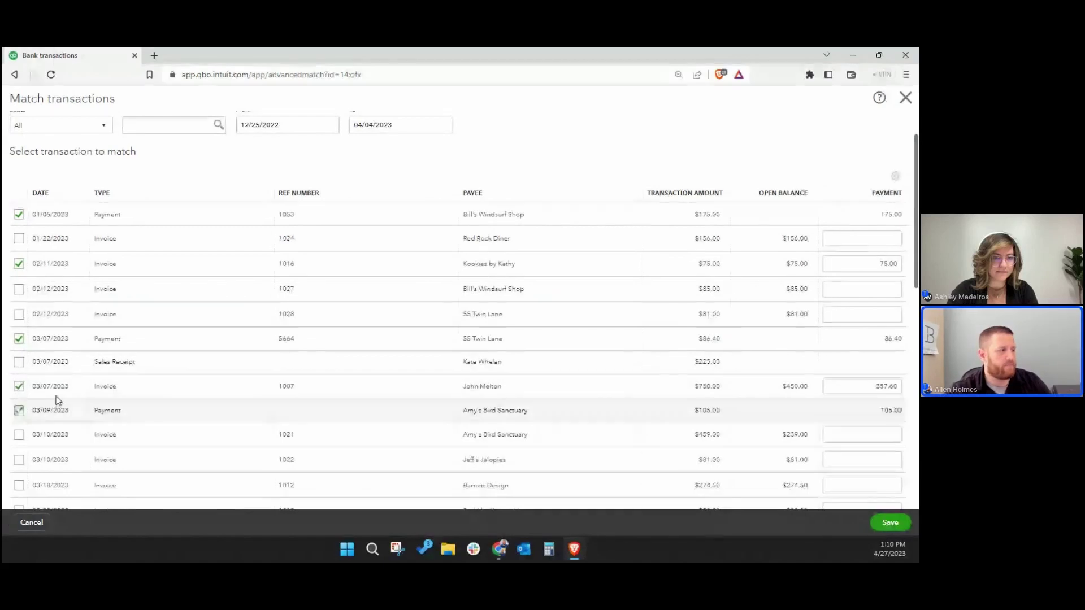
scroll(109, 349, "down", 2)
left_click(20, 317)
scroll(684, 291, "down", 2)
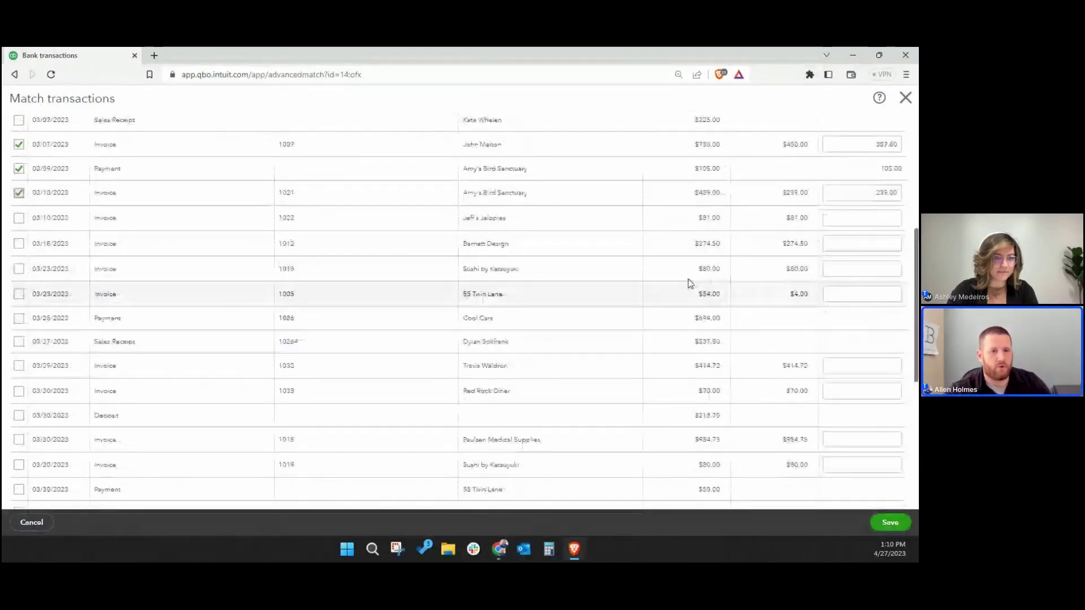
Review the selected payment amounts against the $694.00 deposit and leave the matching page without saving
scroll(689, 282, "up", 5)
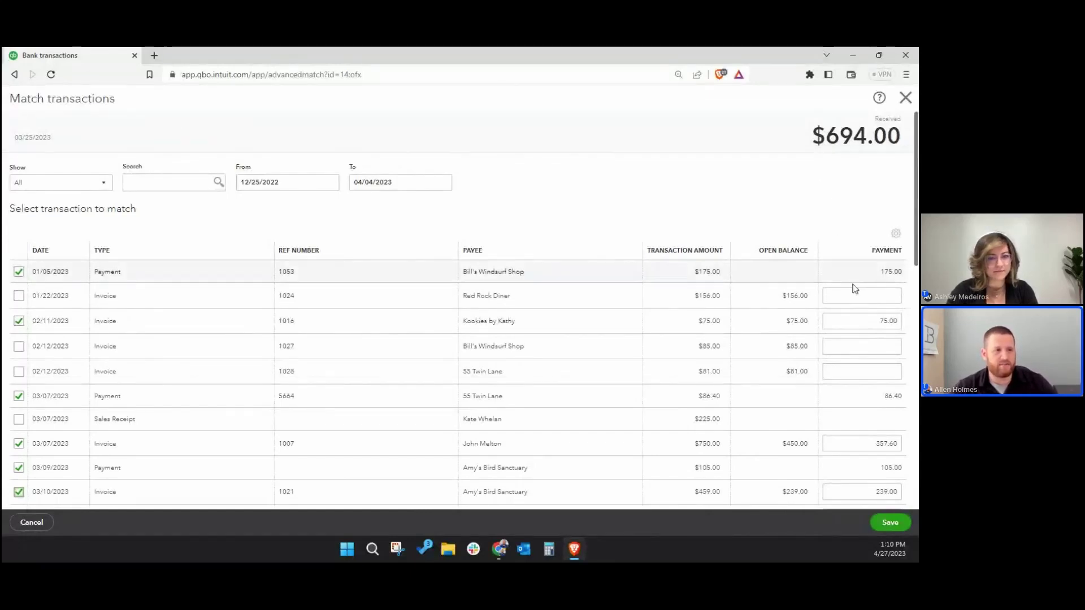
scroll(852, 286, "down", 3)
scroll(852, 225, "up", 3)
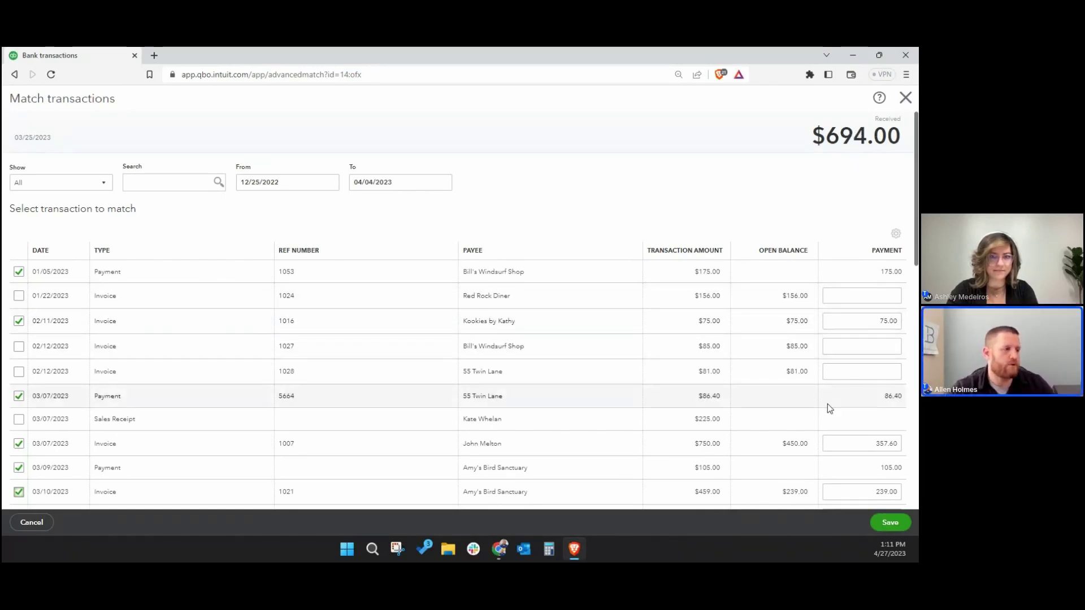
scroll(782, 242, "down", 1)
left_click(905, 98)
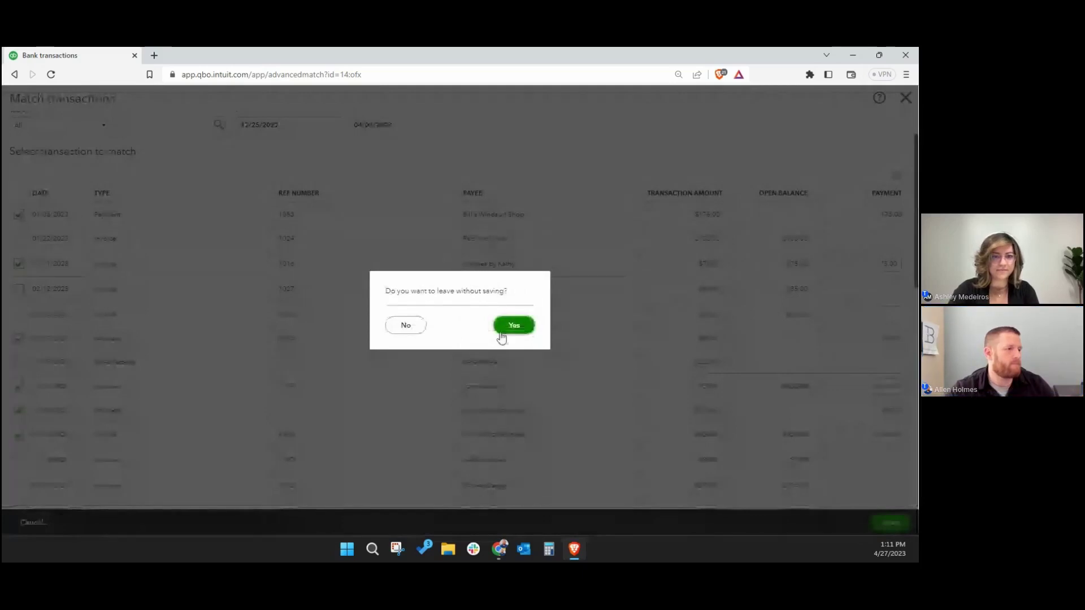
left_click(501, 334)
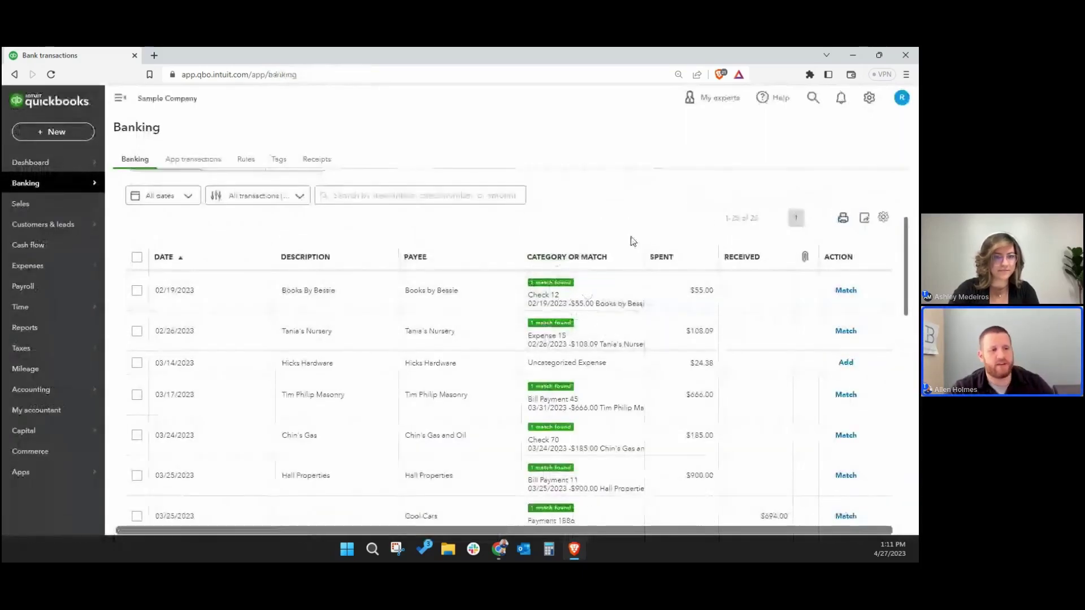
Start a new bank deposit to Checking and include the Cool Cars and Freeman Sporting Goods payments
scroll(736, 277, "down", 1)
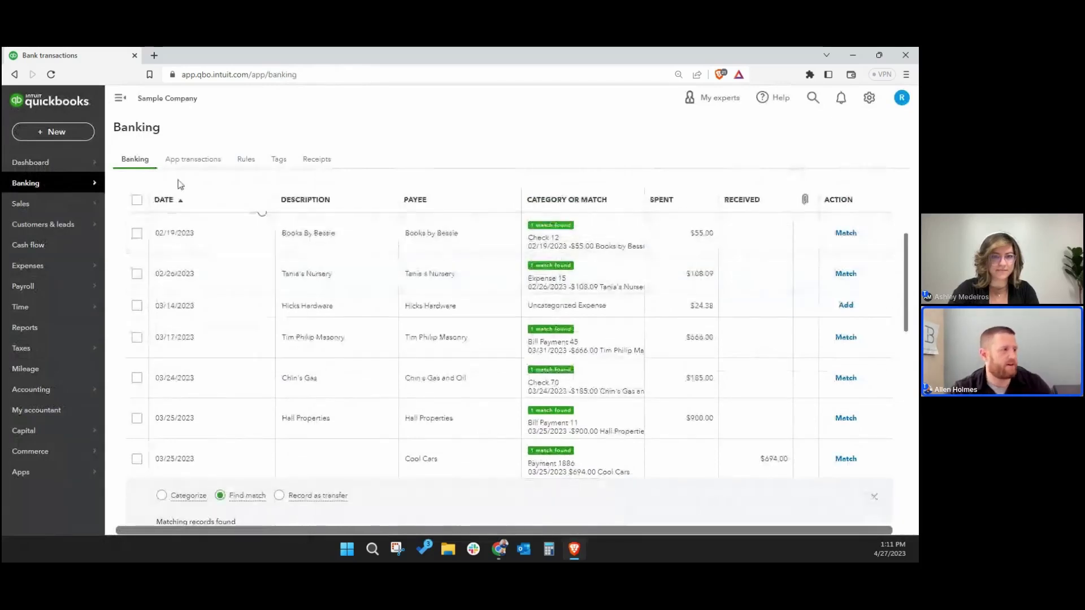
left_click(59, 134)
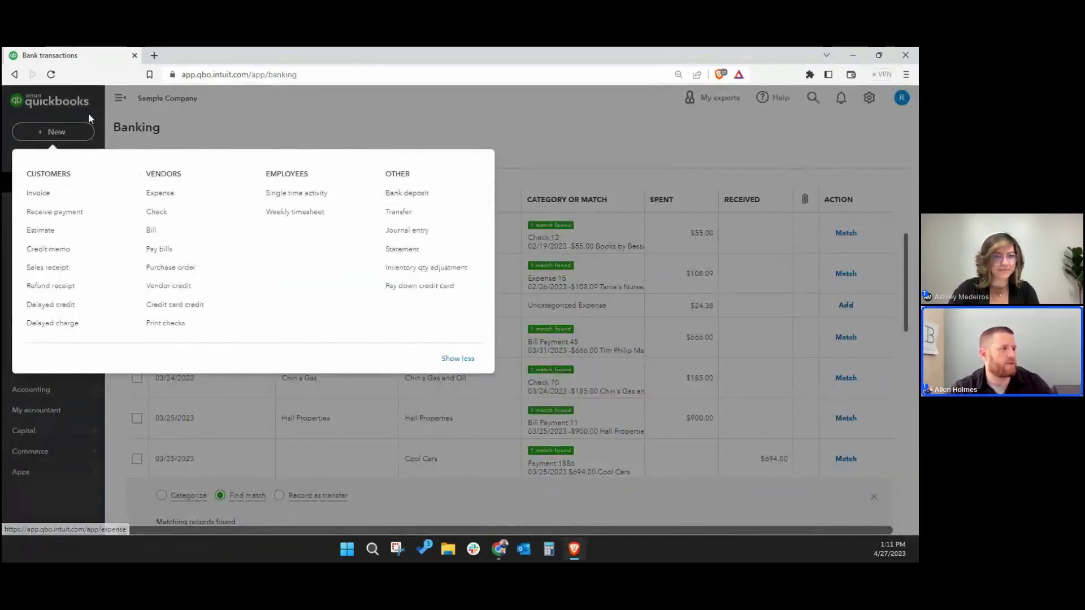
left_click(59, 133)
left_click(59, 134)
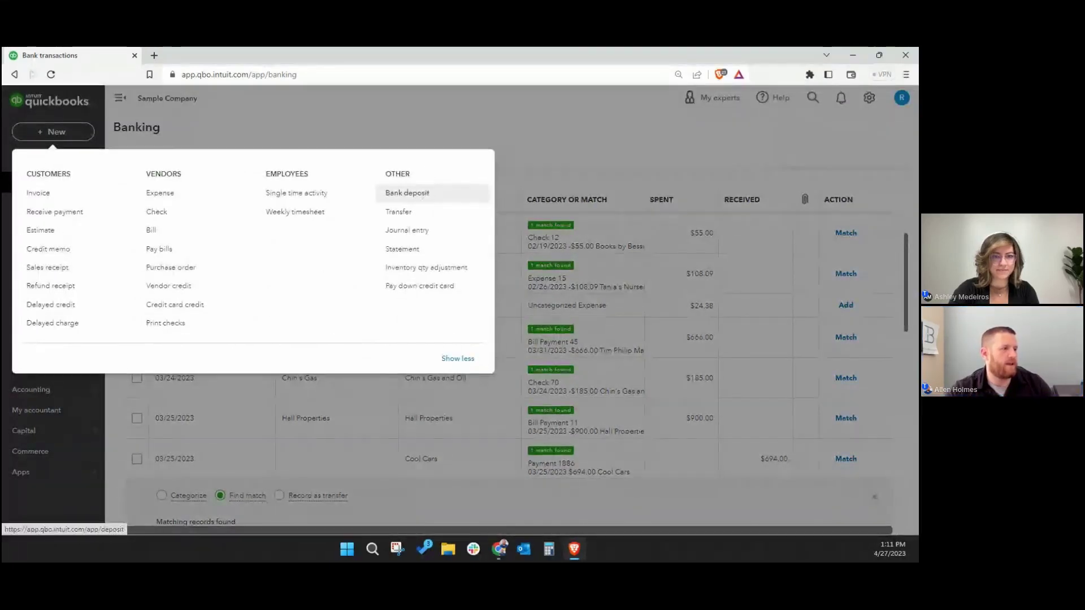
left_click(425, 194)
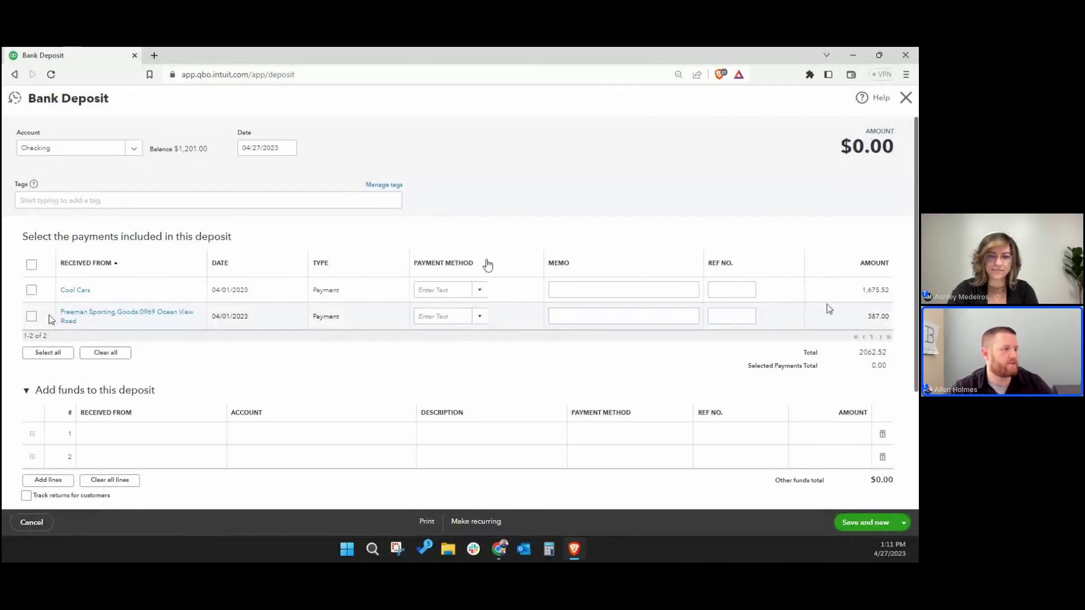
left_click(31, 316)
left_click(31, 291)
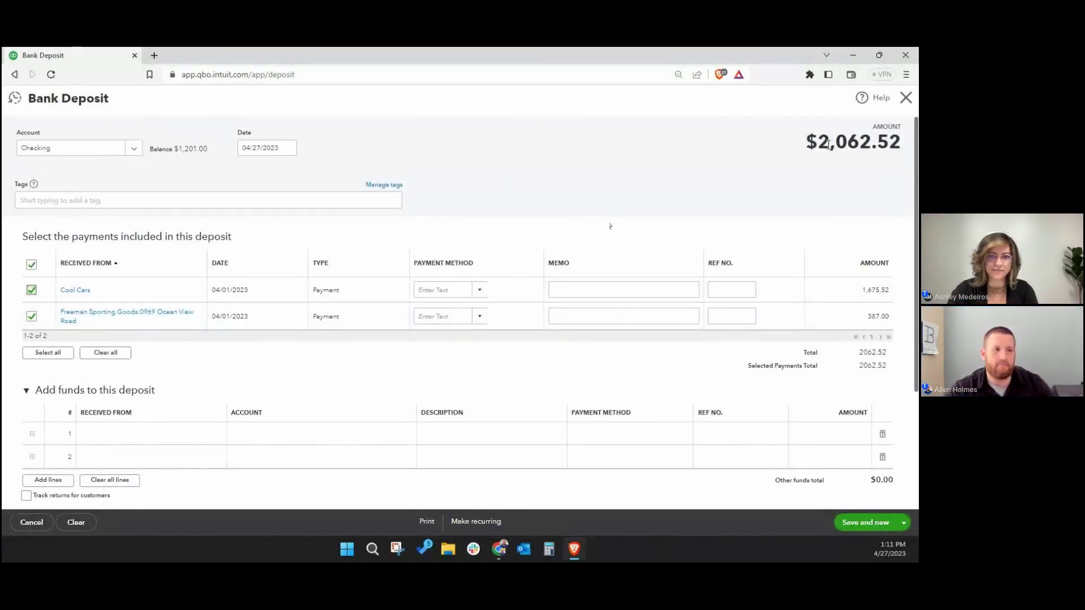
left_click_drag(818, 142, 902, 144)
left_click(838, 172)
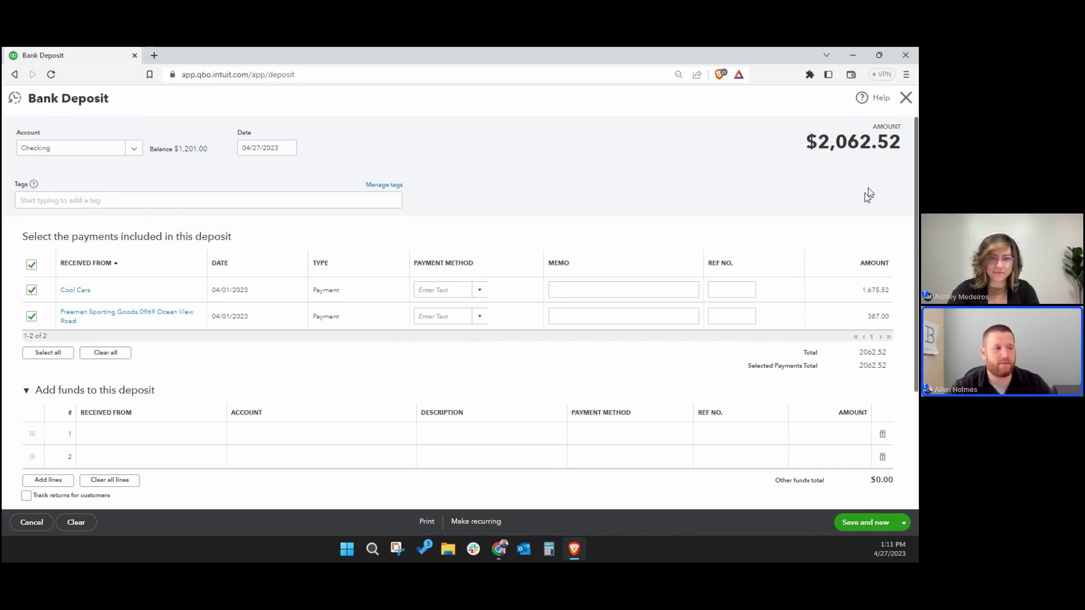
Assign the first added-funds line of the deposit to the Bank Charges expense account
scroll(571, 229, "down", 1)
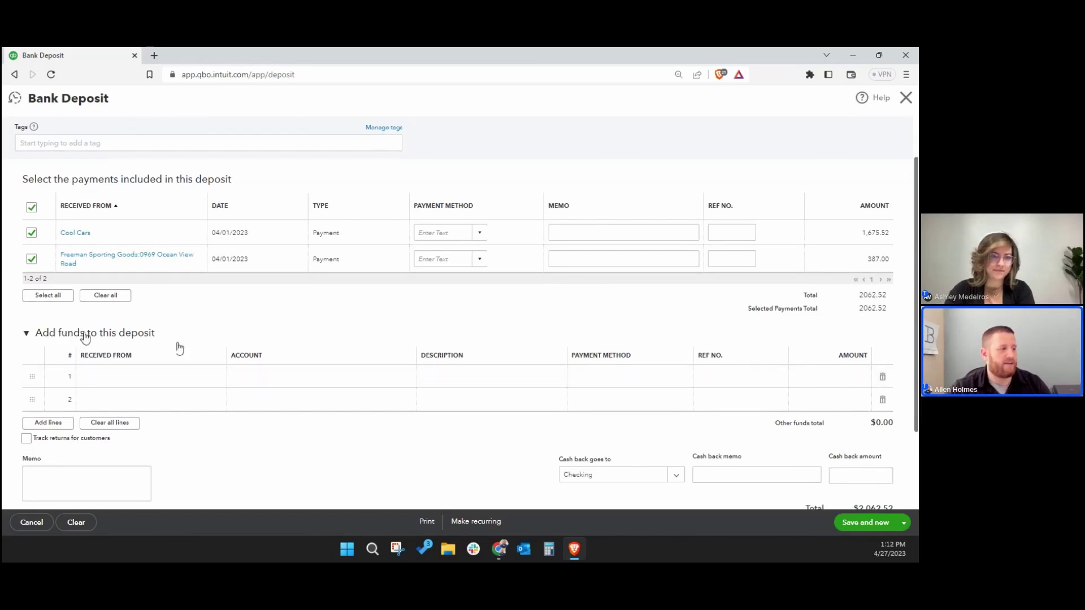
left_click(410, 382)
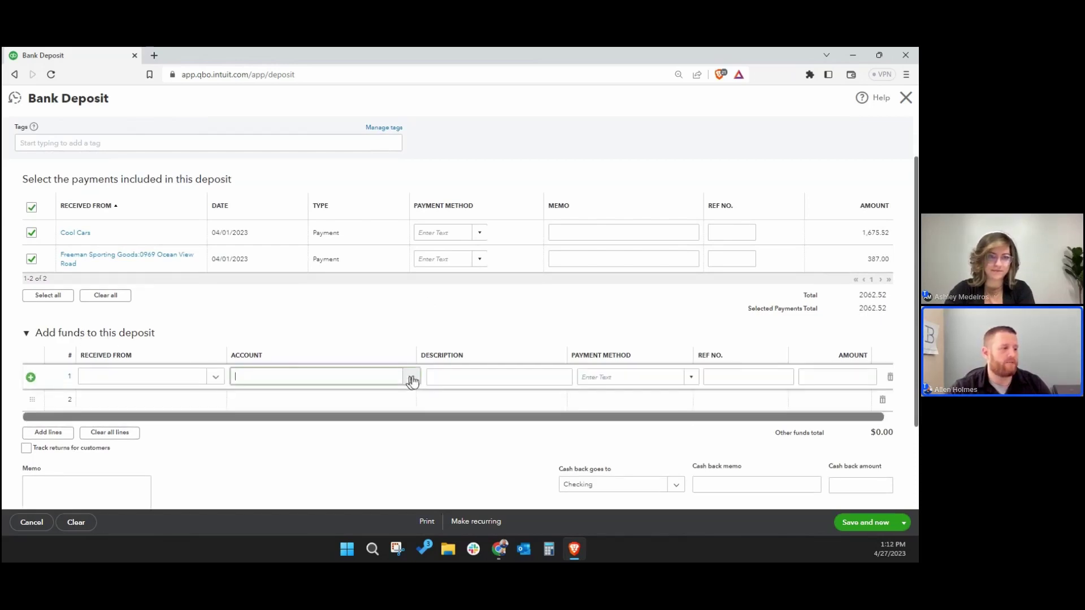
left_click(412, 379)
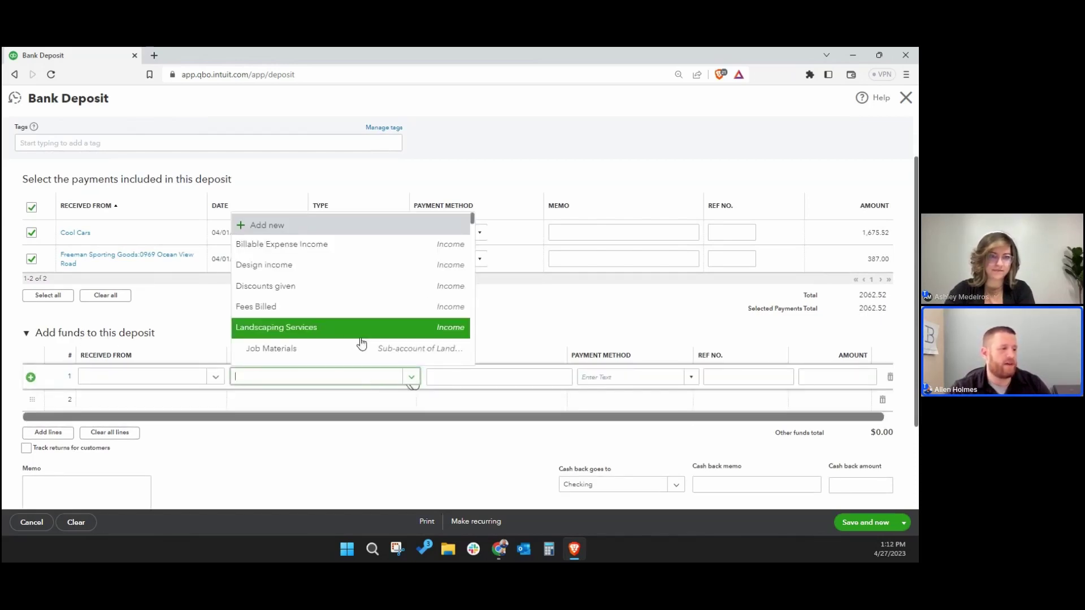
scroll(393, 270, "down", 2)
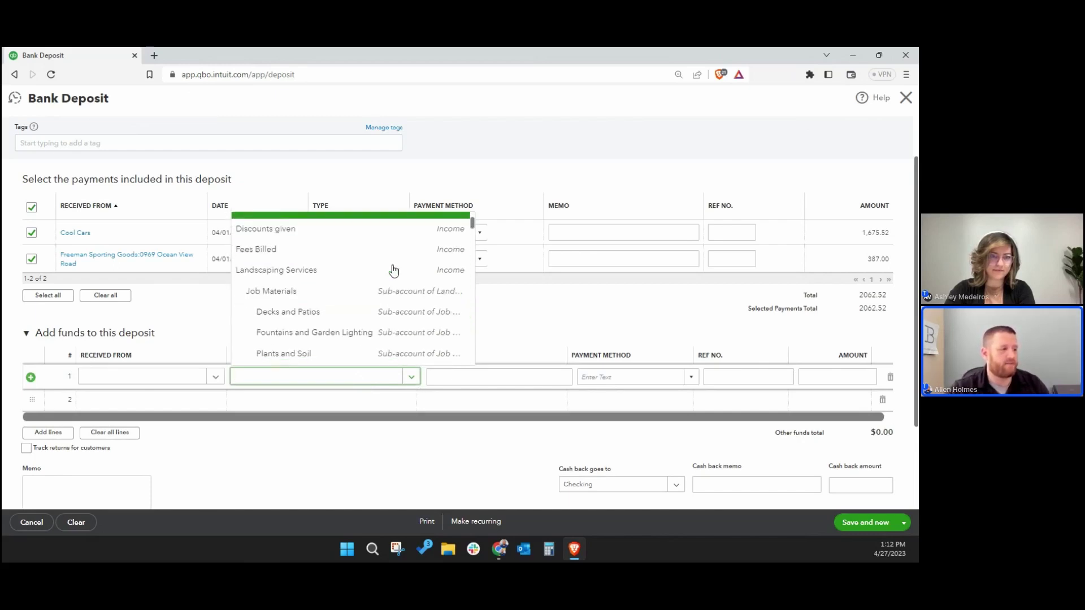
scroll(392, 264, "down", 3)
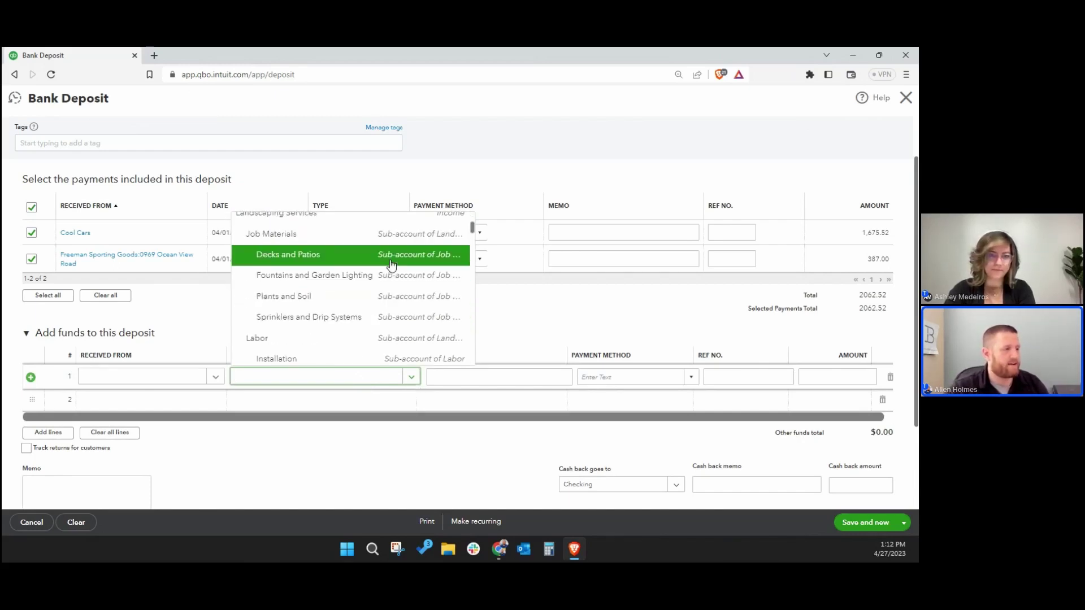
scroll(391, 264, "down", 6)
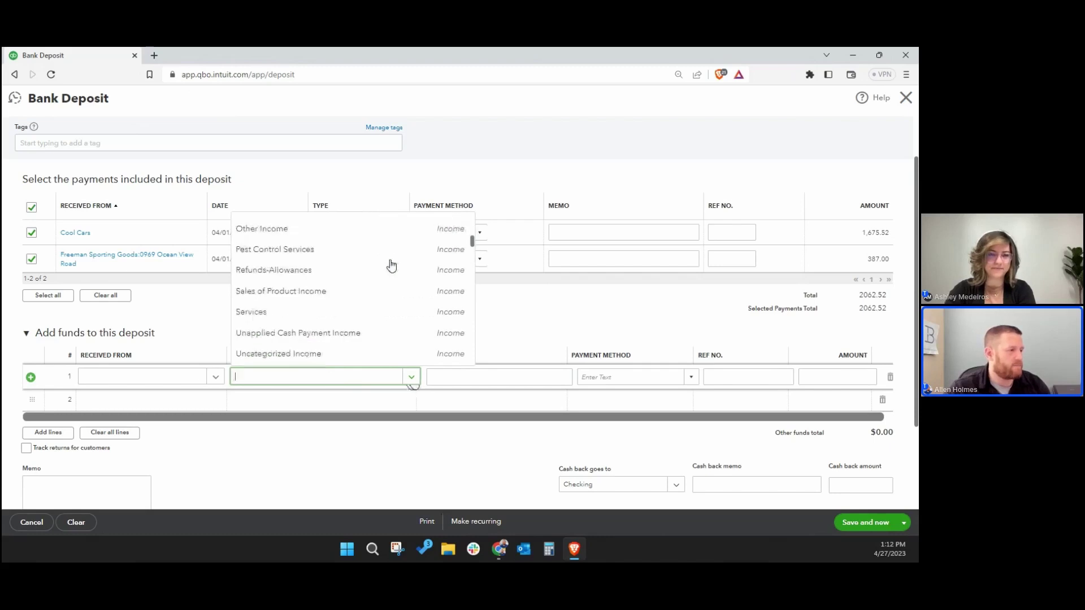
scroll(391, 265, "down", 10)
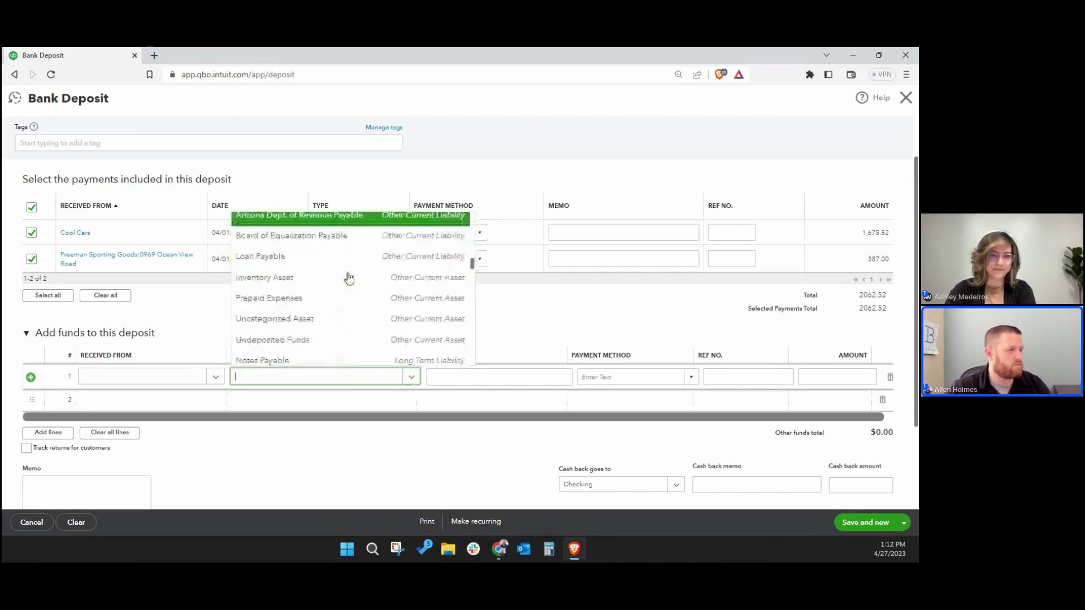
scroll(348, 277, "down", 8)
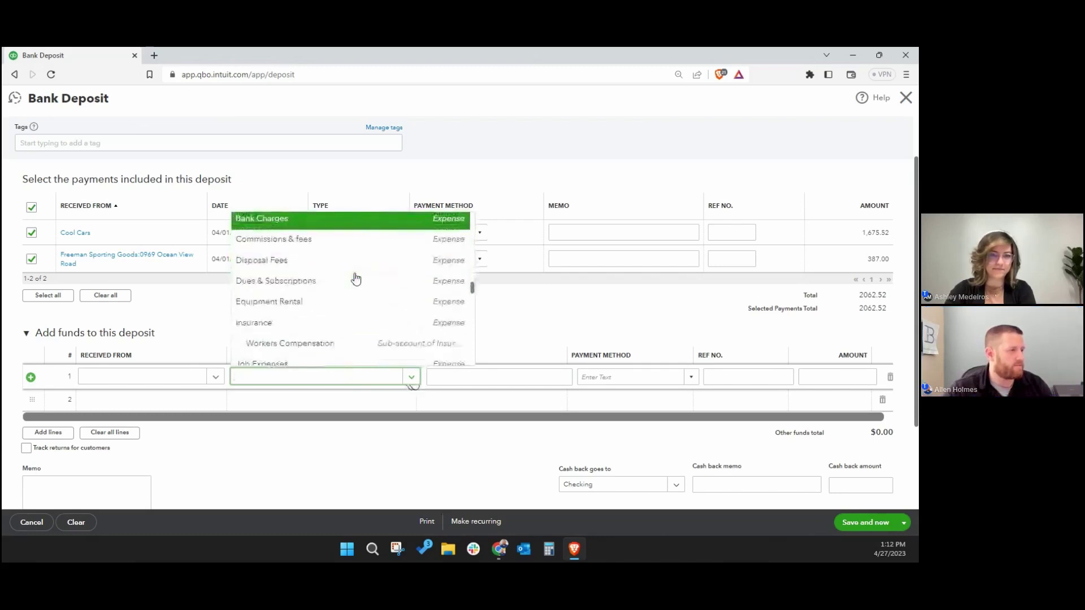
left_click(332, 240)
left_click(408, 380)
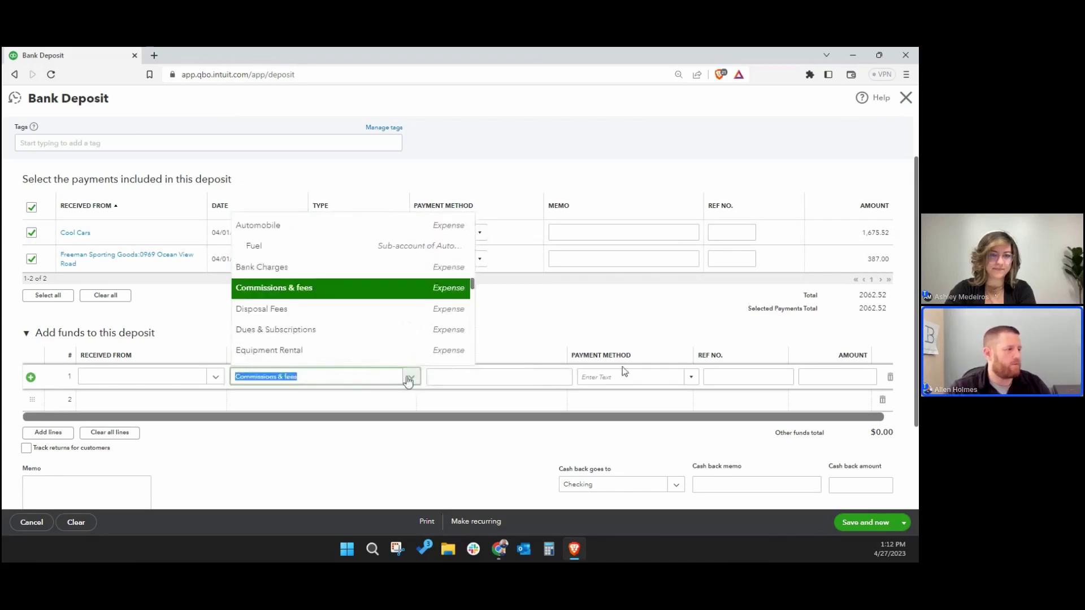
left_click(310, 268)
Set the amount of the Bank Charges line to -16.52
left_click(728, 378)
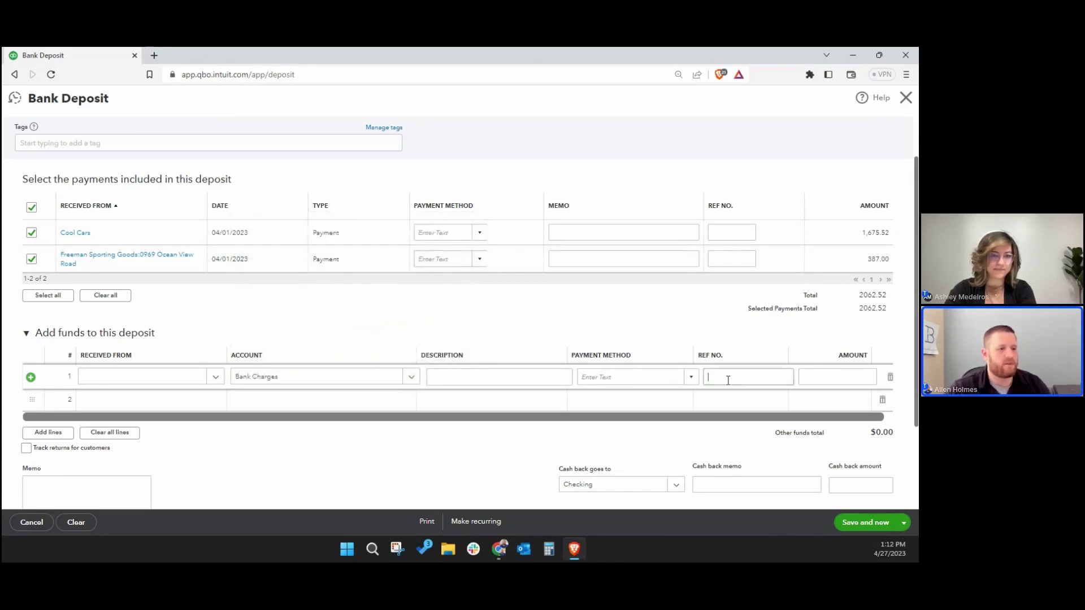
left_click(846, 377)
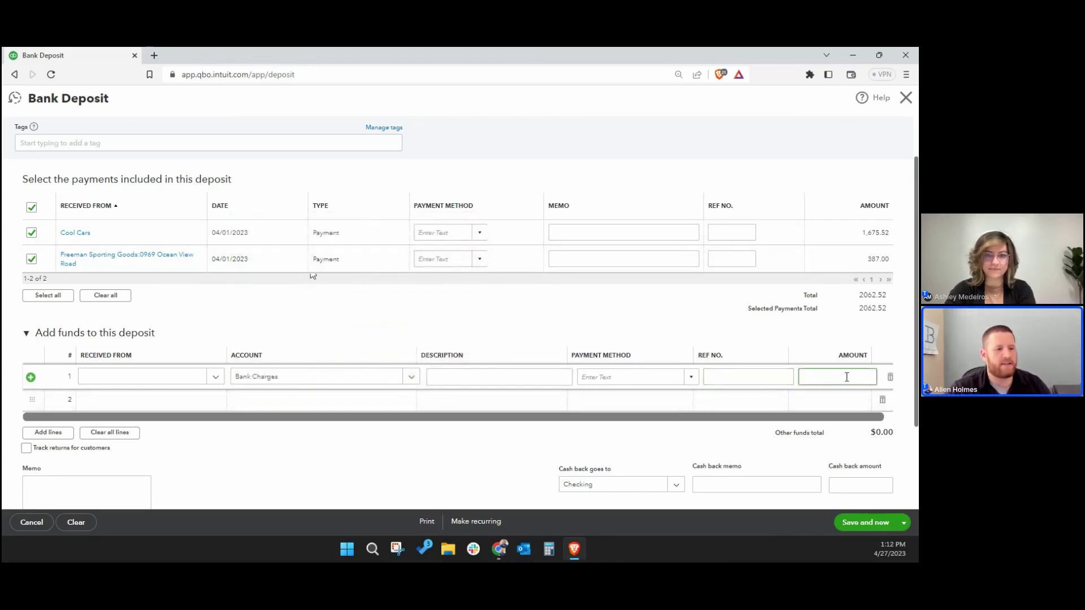
scroll(871, 317, "down", 1)
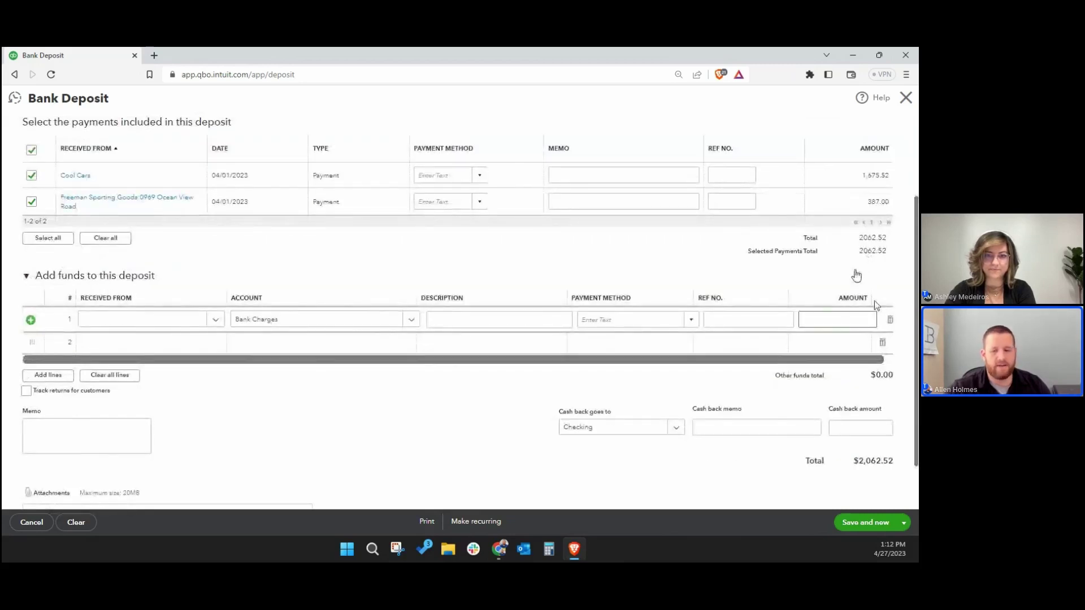
type("-16")
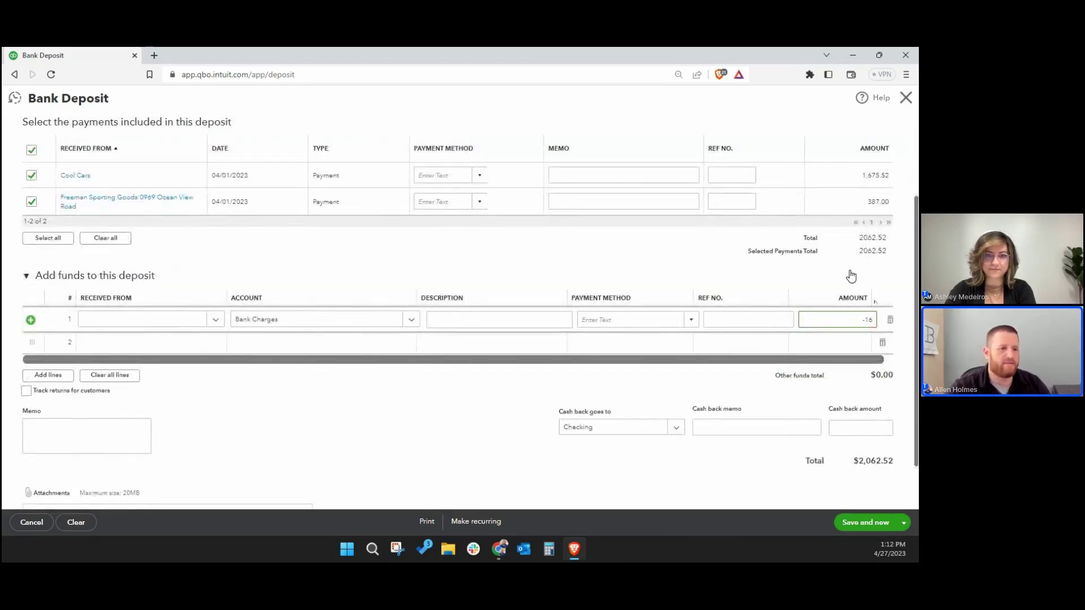
type(".52")
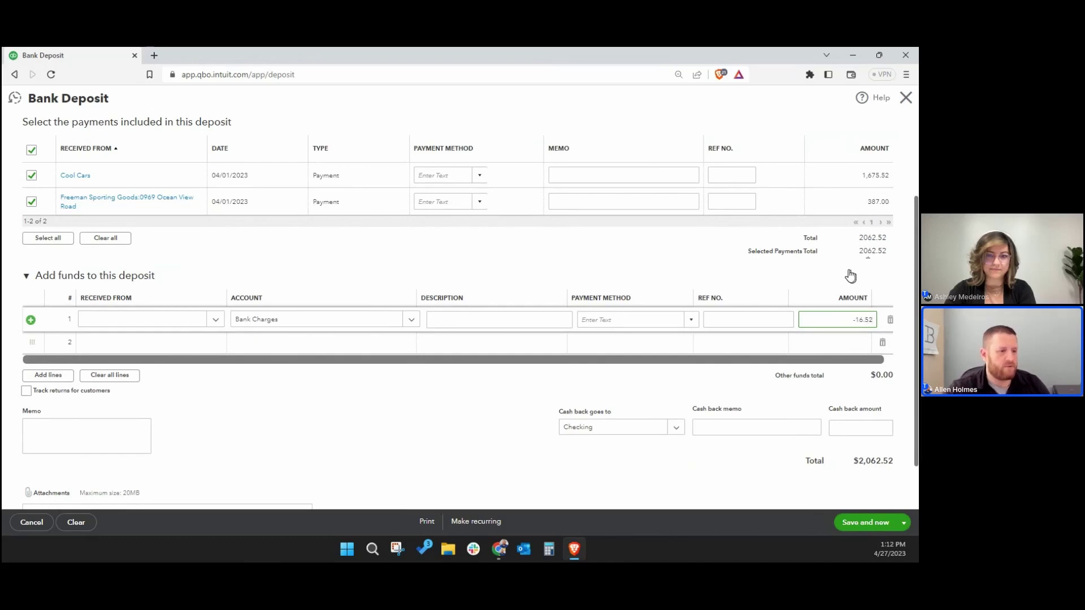
left_click(654, 252)
Compare the deposit's final total with the selected payments total and the Bank Charges deduction
scroll(826, 329, "down", 1)
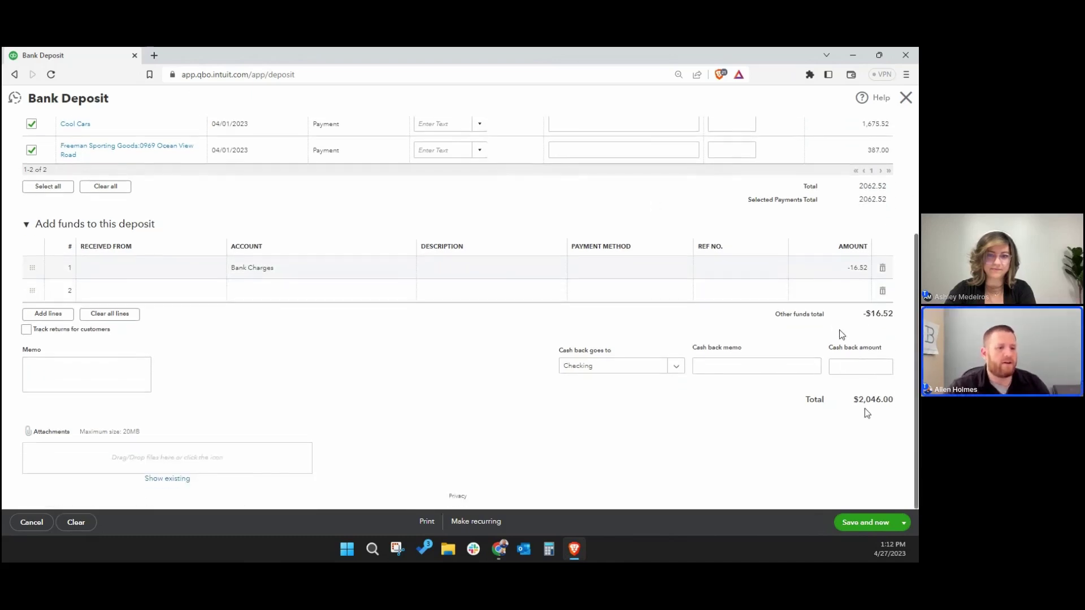
left_click_drag(854, 400, 897, 404)
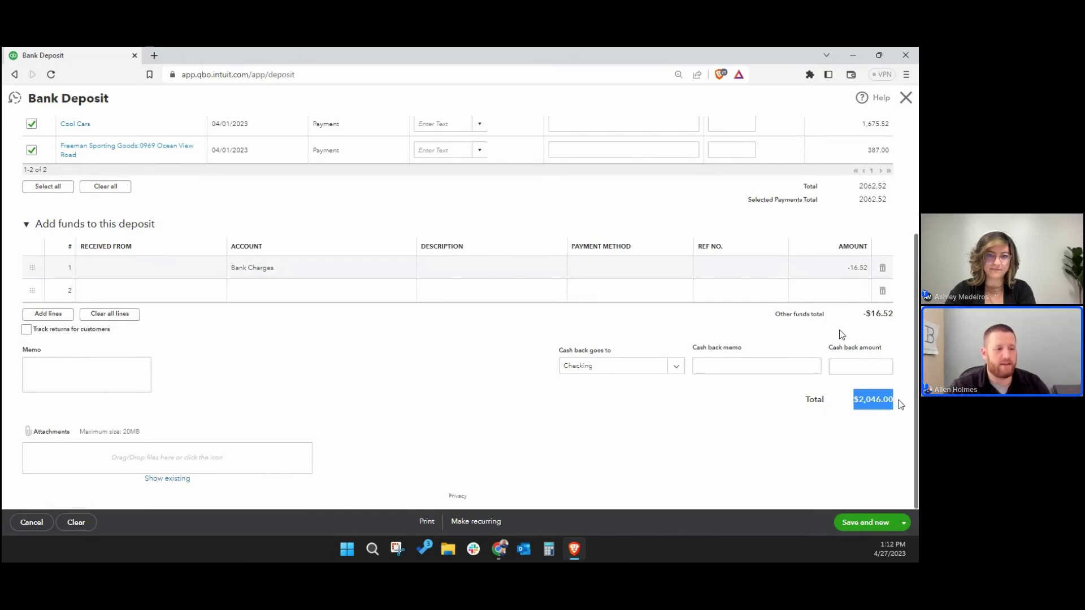
left_click_drag(897, 403, 852, 410)
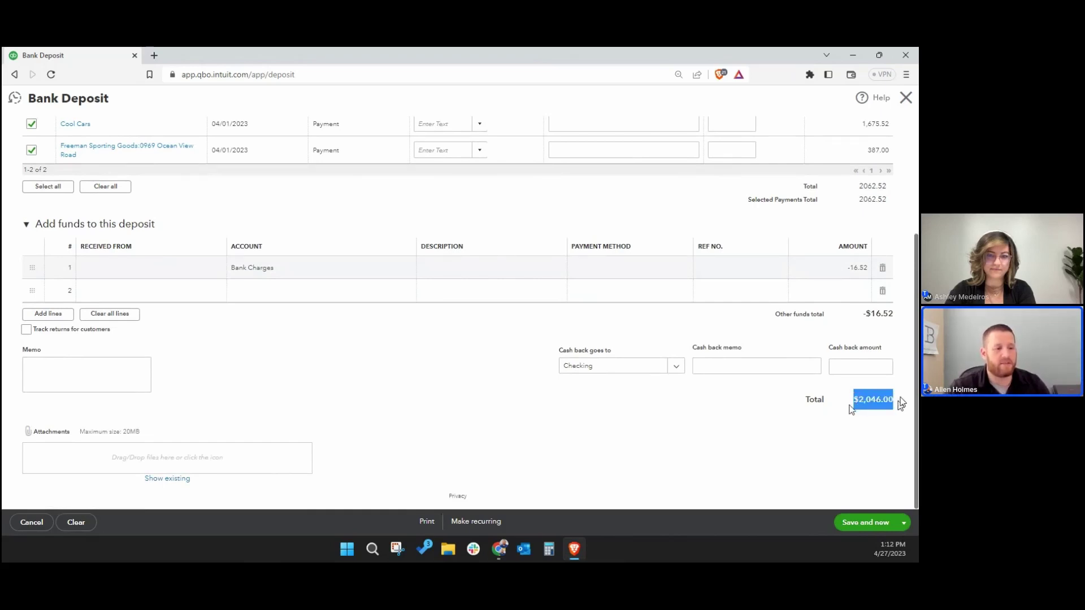
left_click(879, 405)
scroll(879, 405, "up", 3)
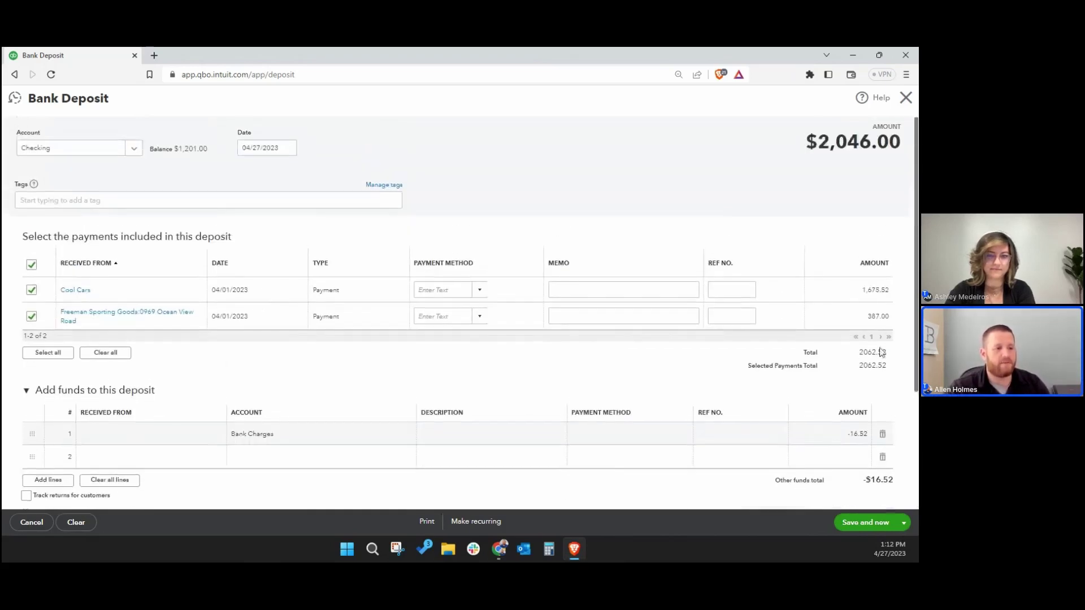
mouse_move(888, 352)
left_mouse_down()
mouse_move(857, 353)
mouse_move(858, 366)
mouse_move(893, 368)
left_mouse_up()
left_click(894, 367)
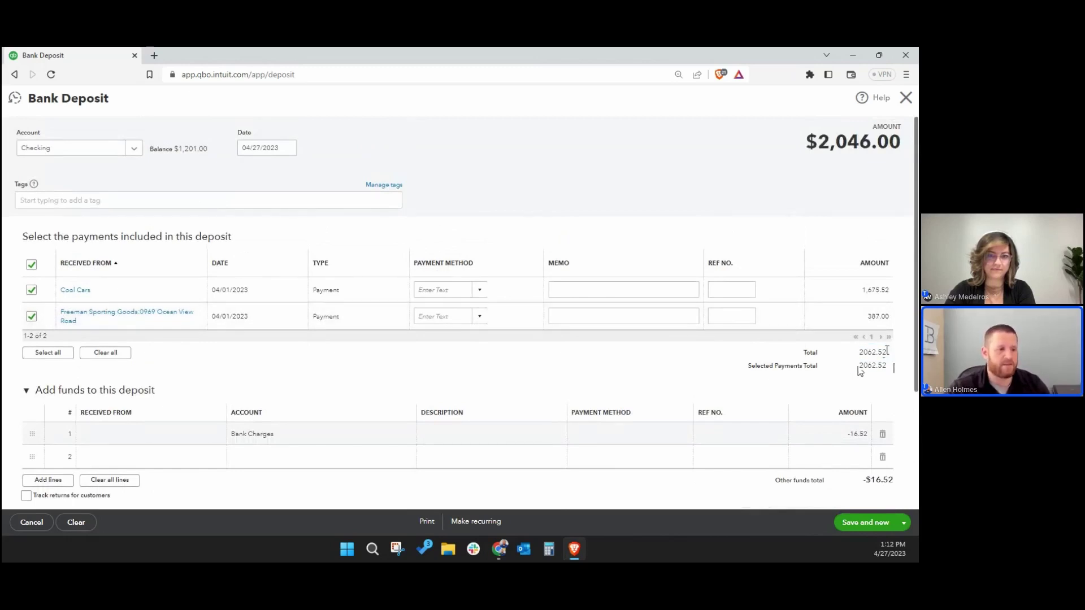
scroll(893, 362, "down", 2)
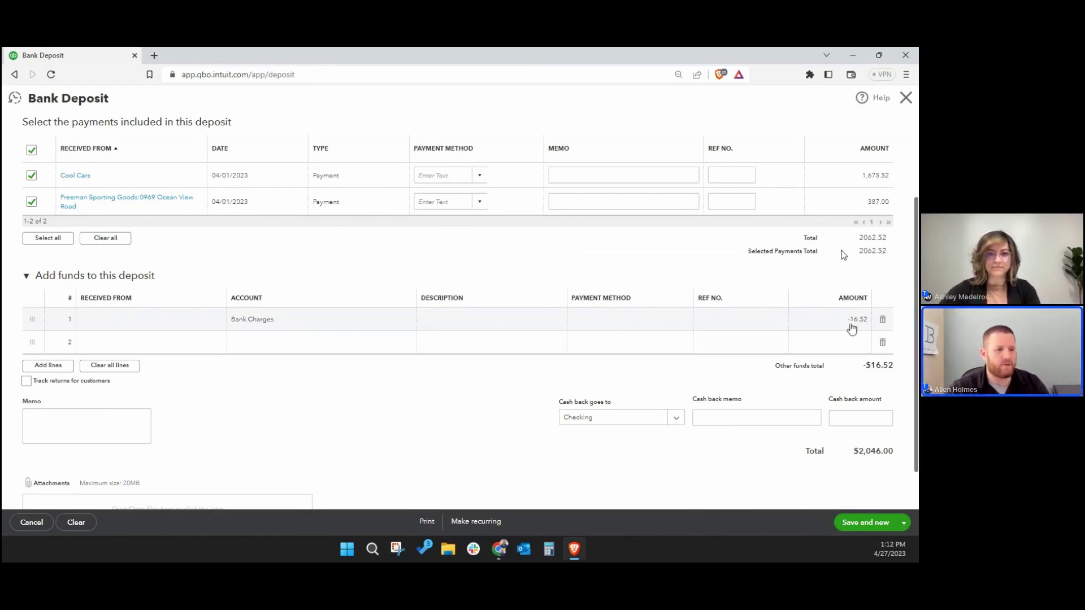
scroll(850, 327, "down", 1)
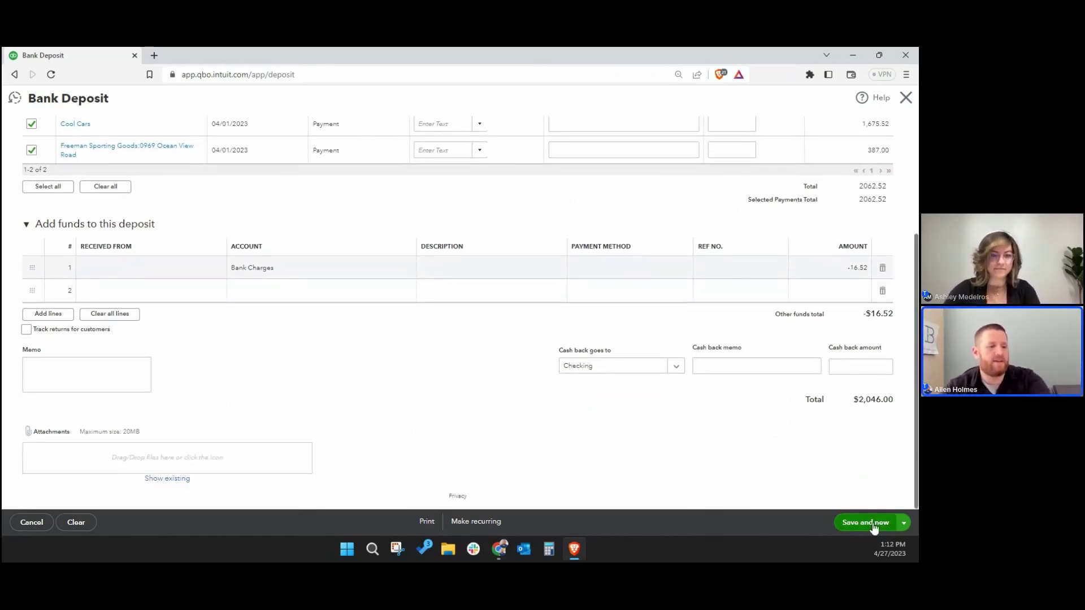
Save the bank deposit and close its form
left_click(905, 523)
left_click(861, 505)
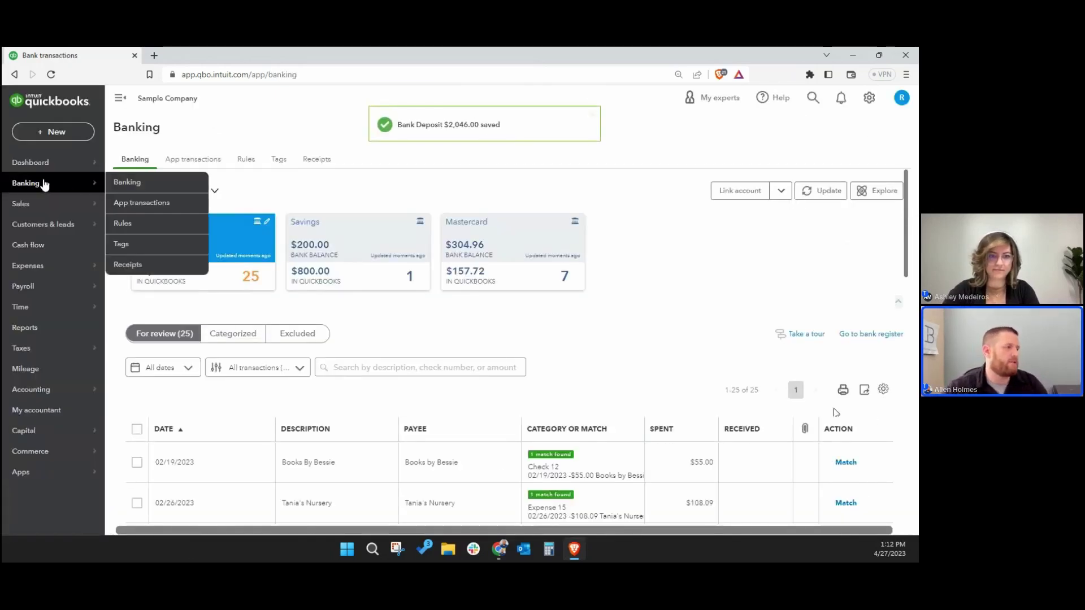
Look through the bank feed transactions awaiting review, checking their suggested matches and received amounts
scroll(688, 300, "down", 4)
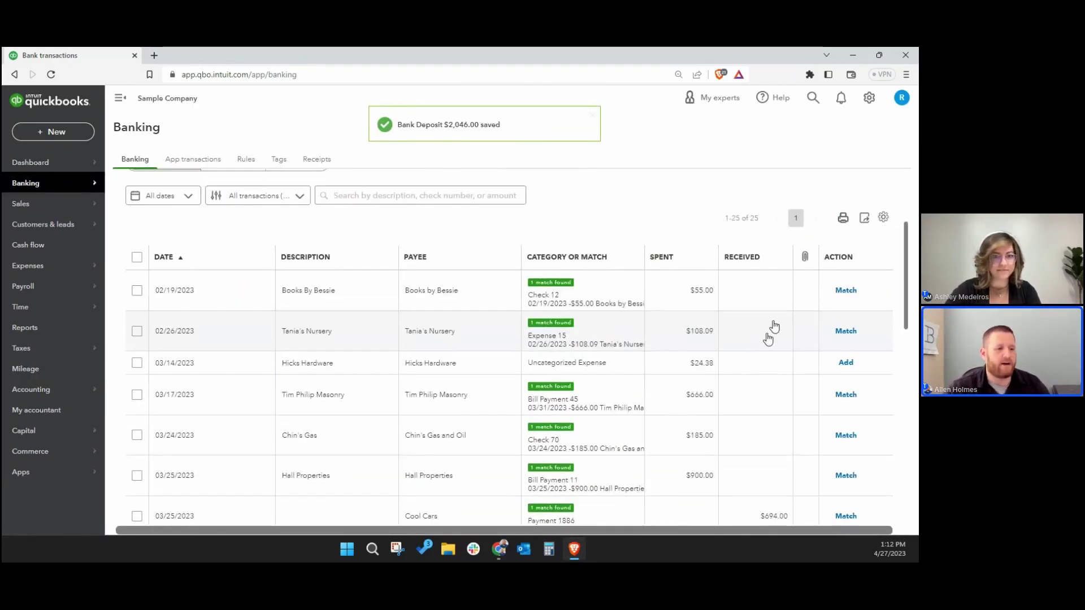
scroll(780, 298, "down", 2)
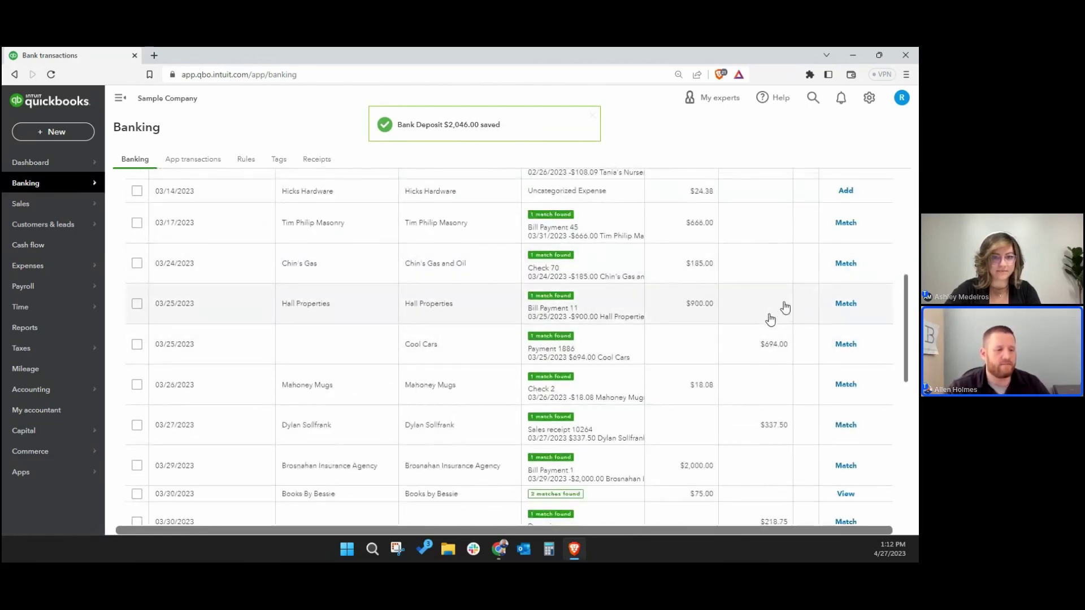
scroll(782, 307, "down", 1)
scroll(771, 308, "up", 1)
scroll(771, 307, "down", 5)
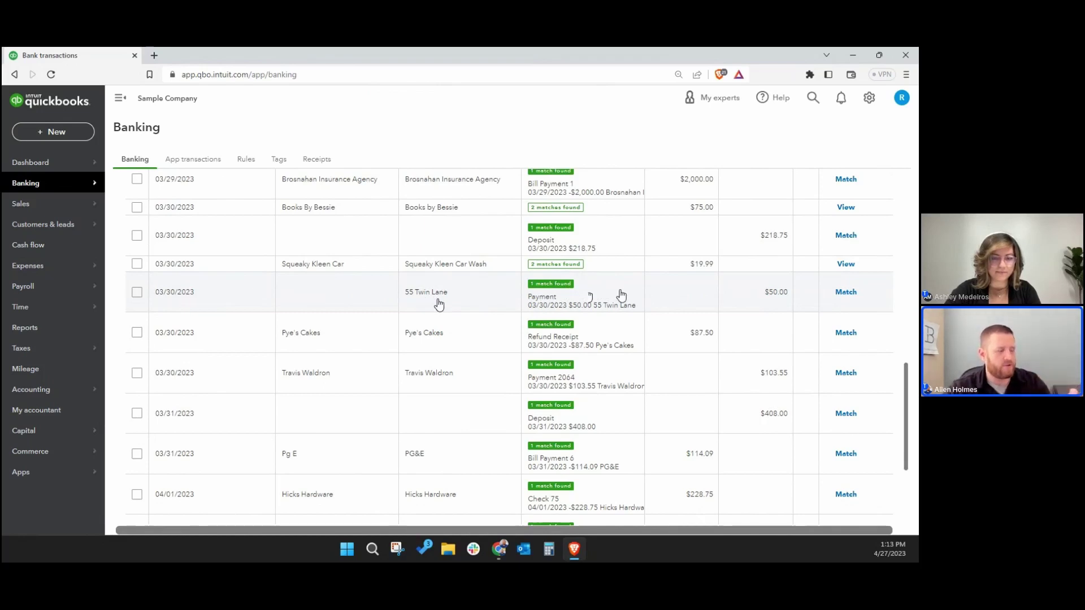
left_click(69, 139)
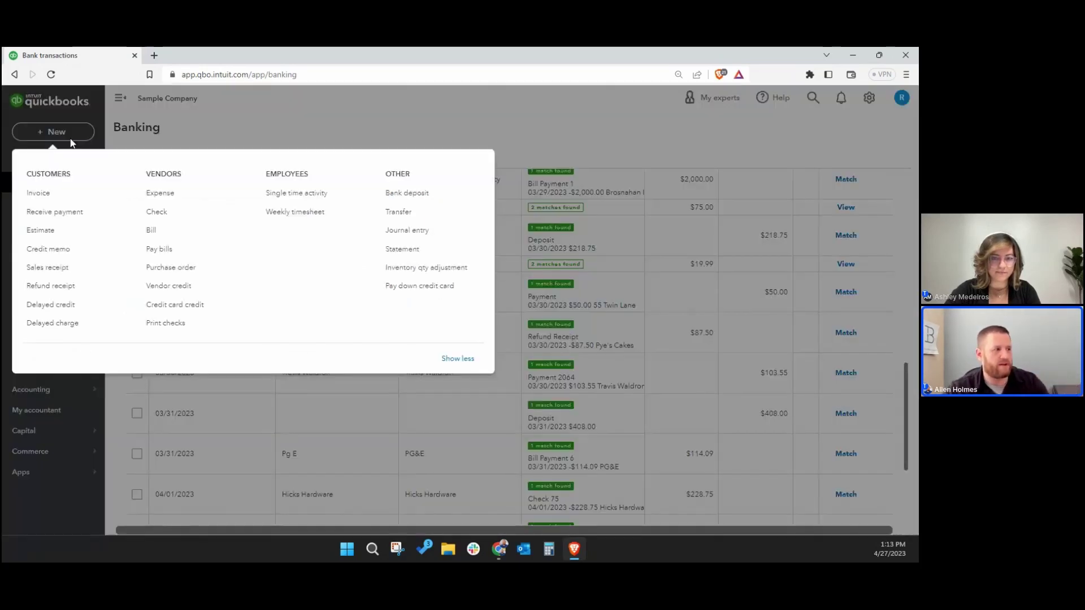
key("Escape")
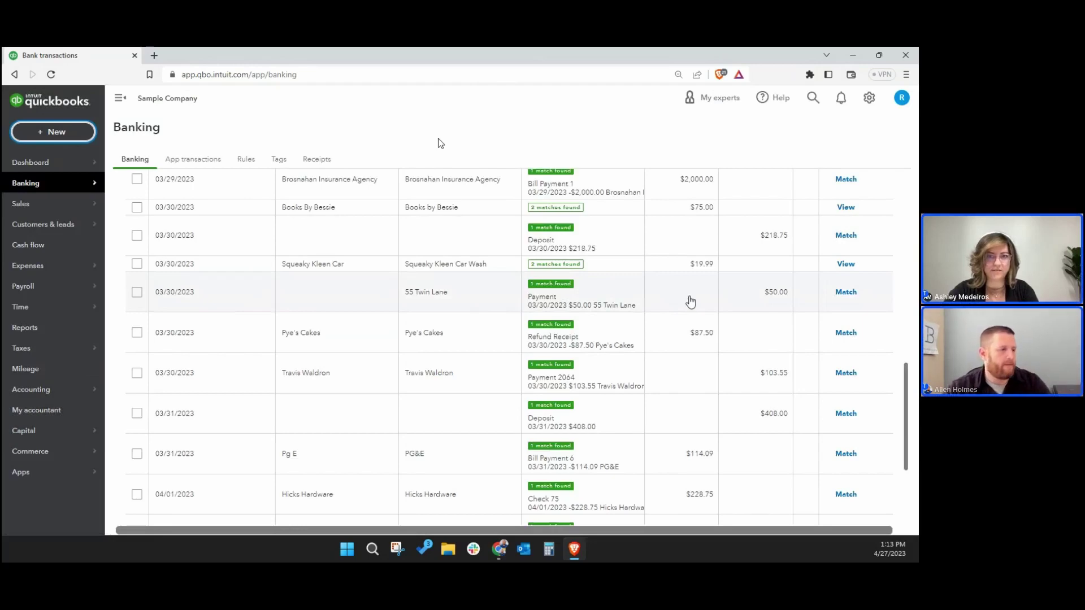
scroll(690, 302, "up", 1)
scroll(691, 303, "up", 2)
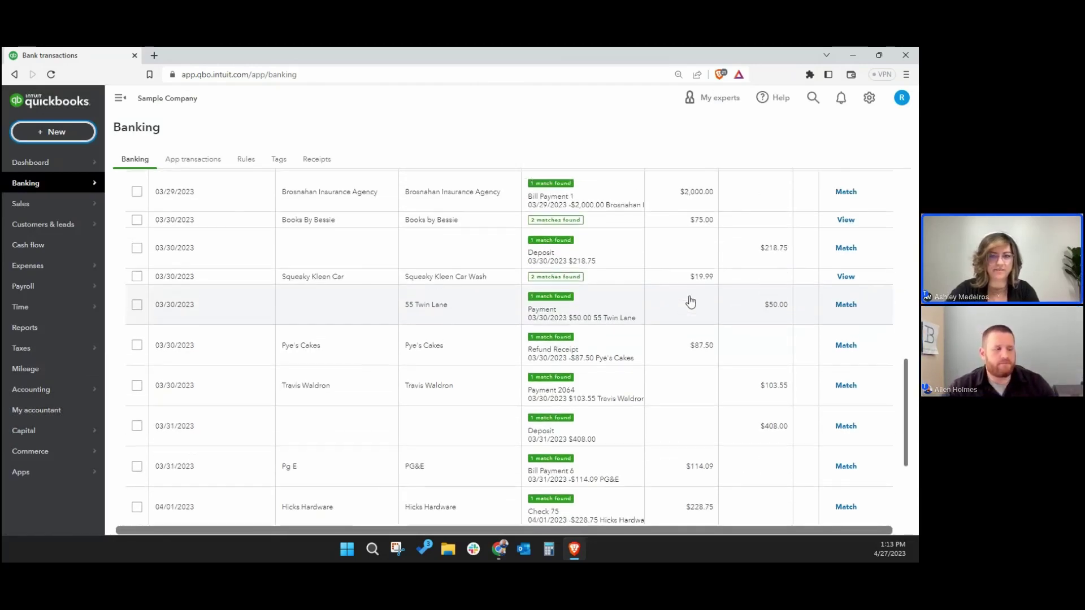
scroll(690, 302, "up", 10)
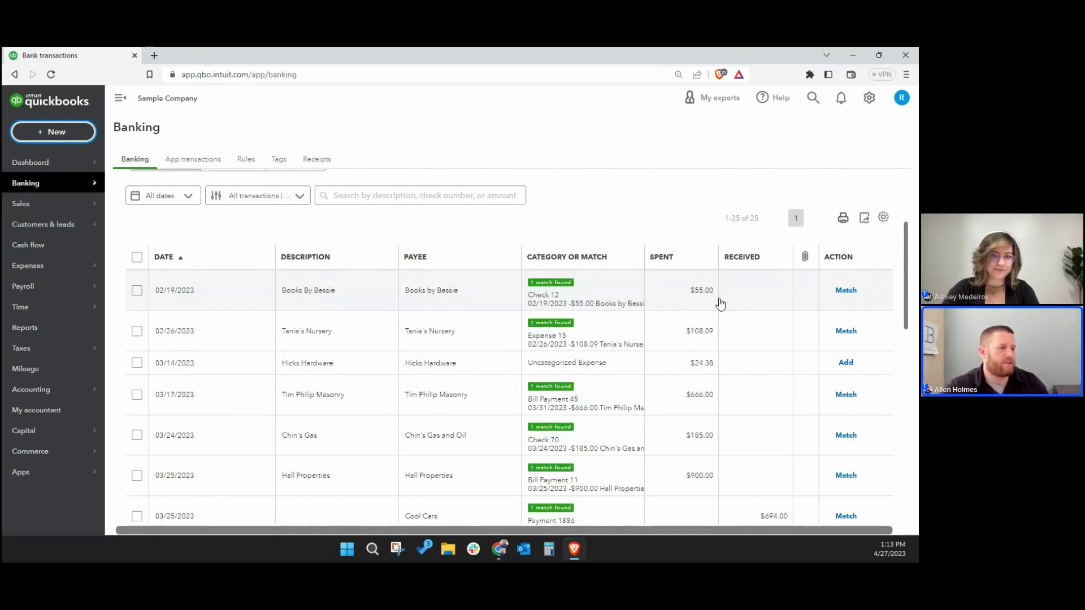
left_click(72, 138)
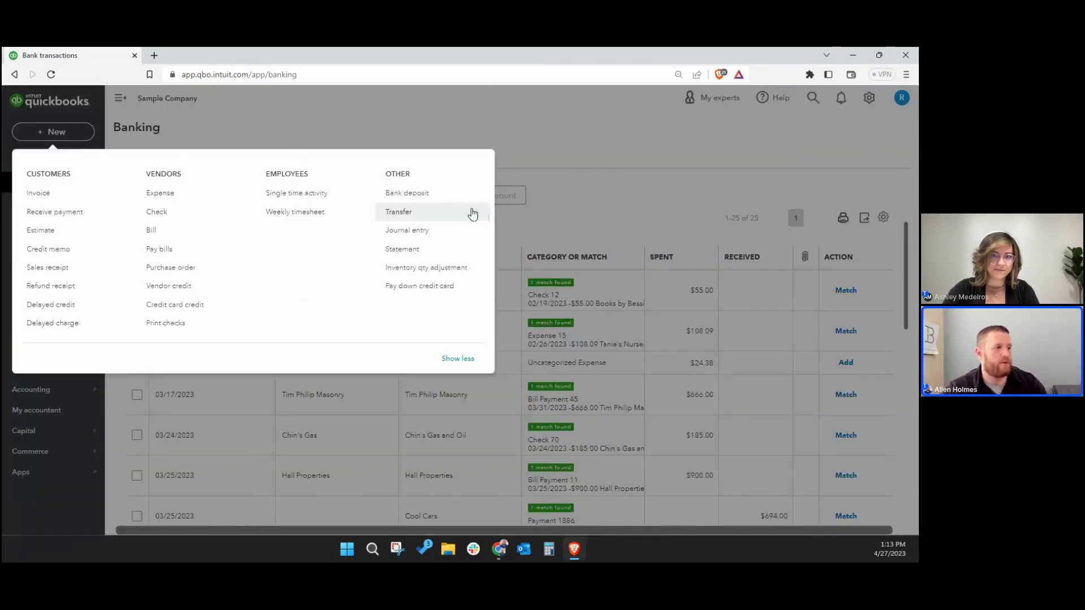
left_click(655, 196)
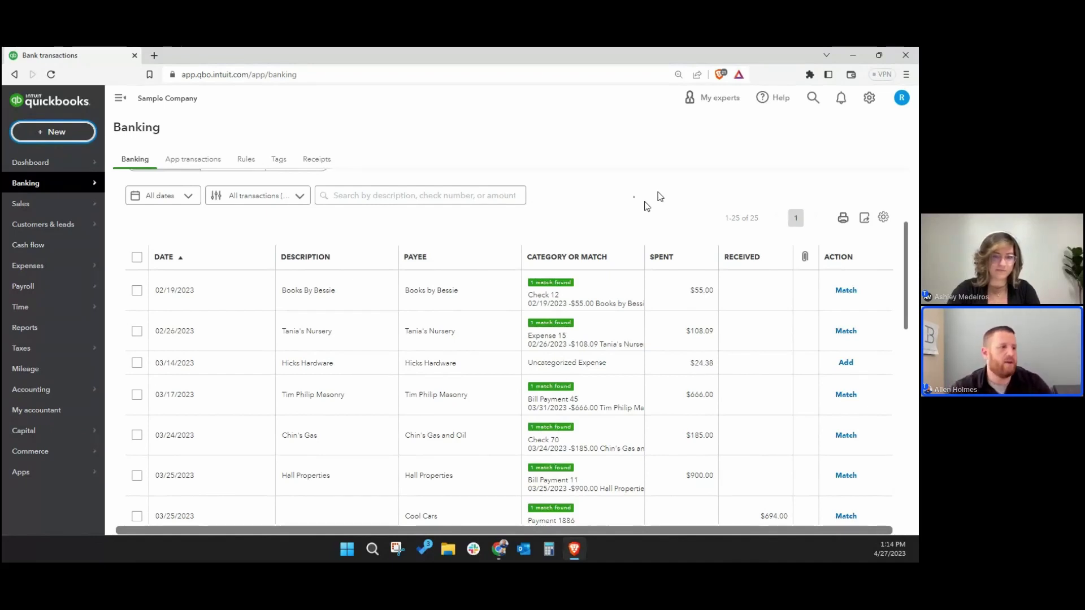
scroll(702, 300, "down", 2)
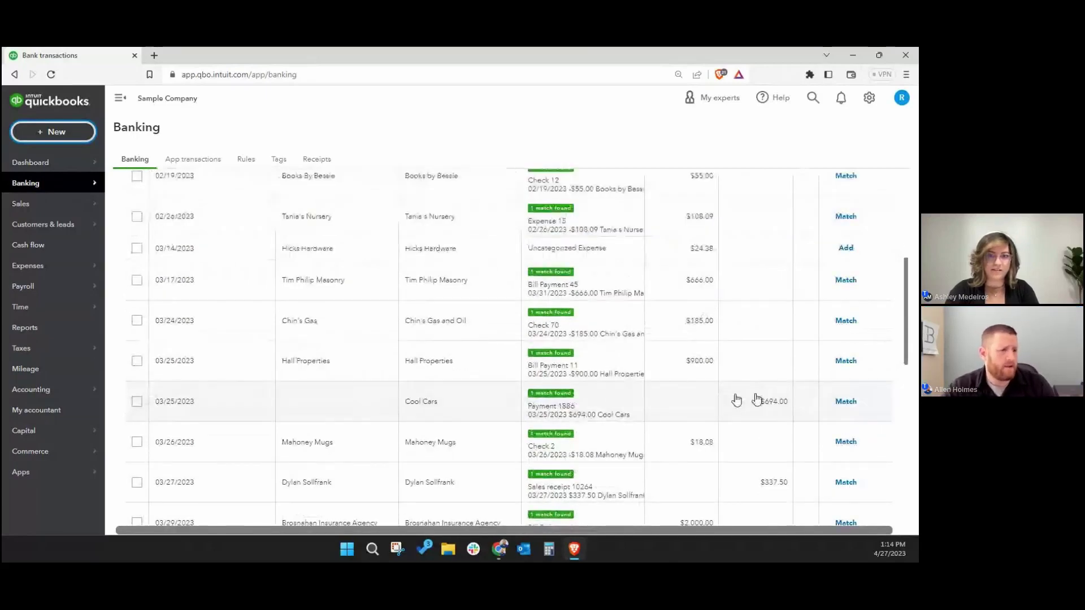
scroll(642, 334, "up", 1)
scroll(641, 335, "up", 3)
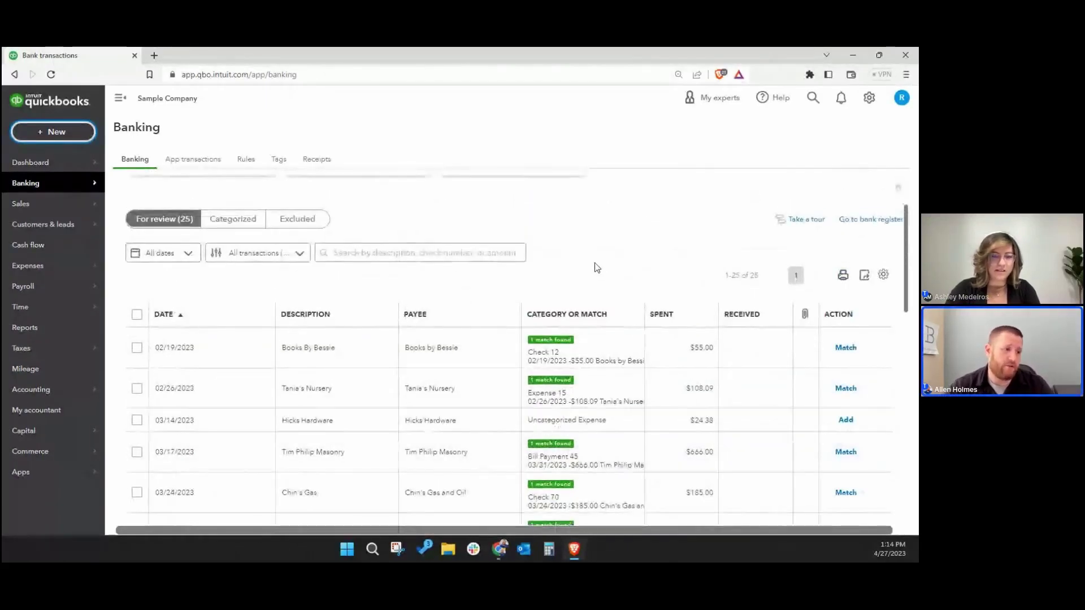
scroll(595, 265, "down", 1)
scroll(596, 299, "down", 1)
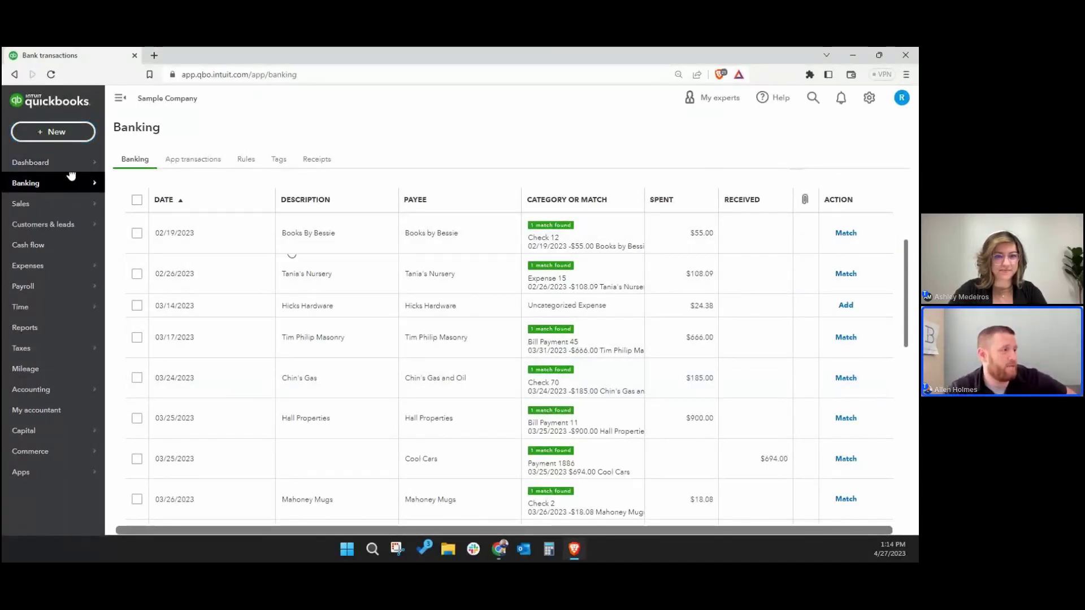
mouse_move(70, 171)
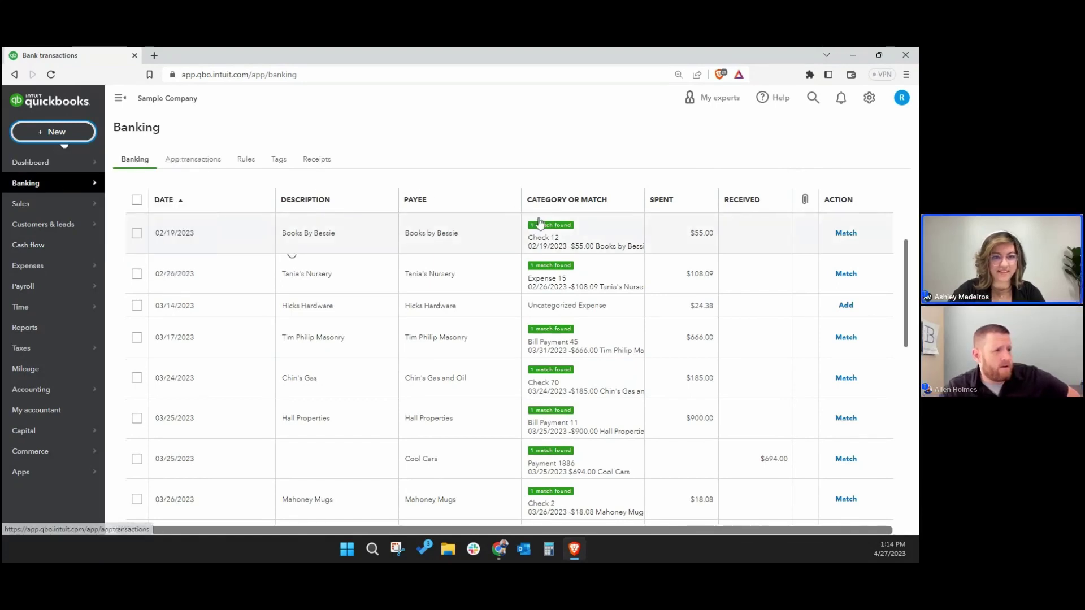
scroll(539, 222, "up", 1)
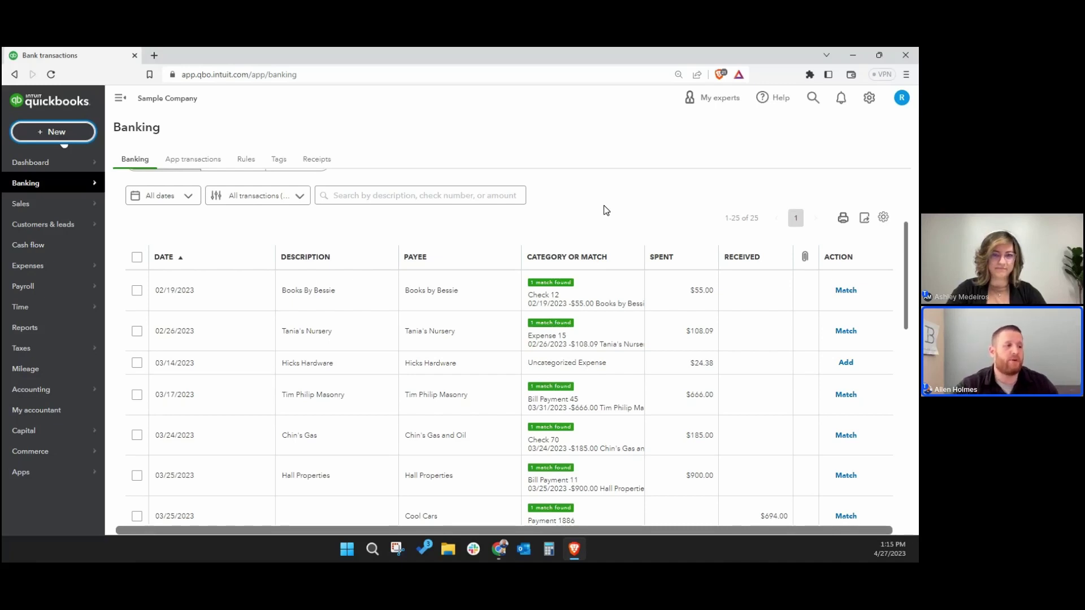
Open the 04/27/2023 deposit of $2,046.00 from the recent deposits and examine its selected payments total and Bank Charges deduction
left_click(59, 139)
left_click(417, 192)
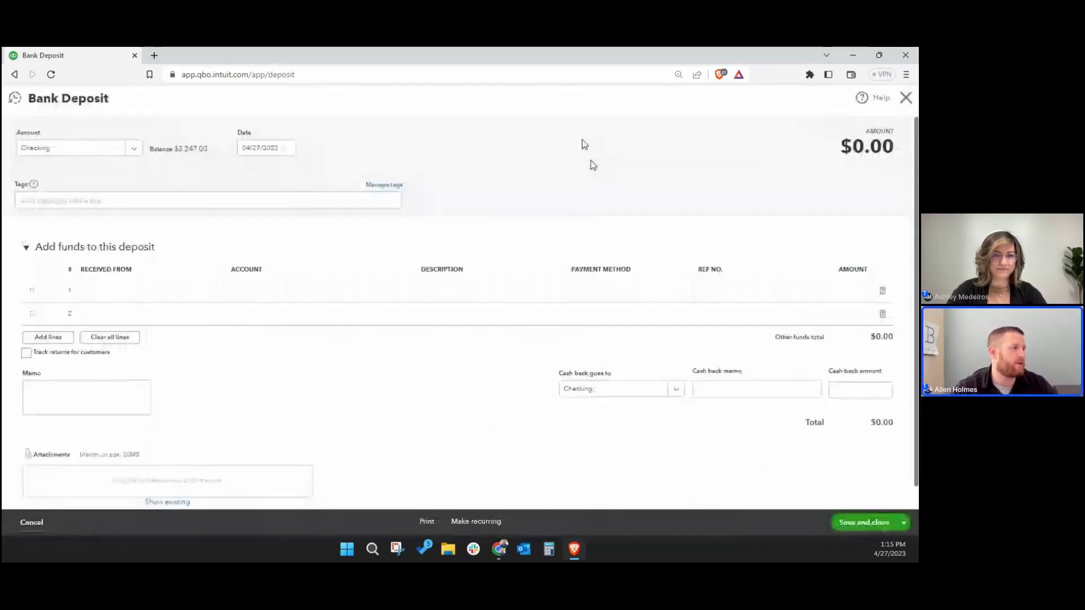
left_click(15, 99)
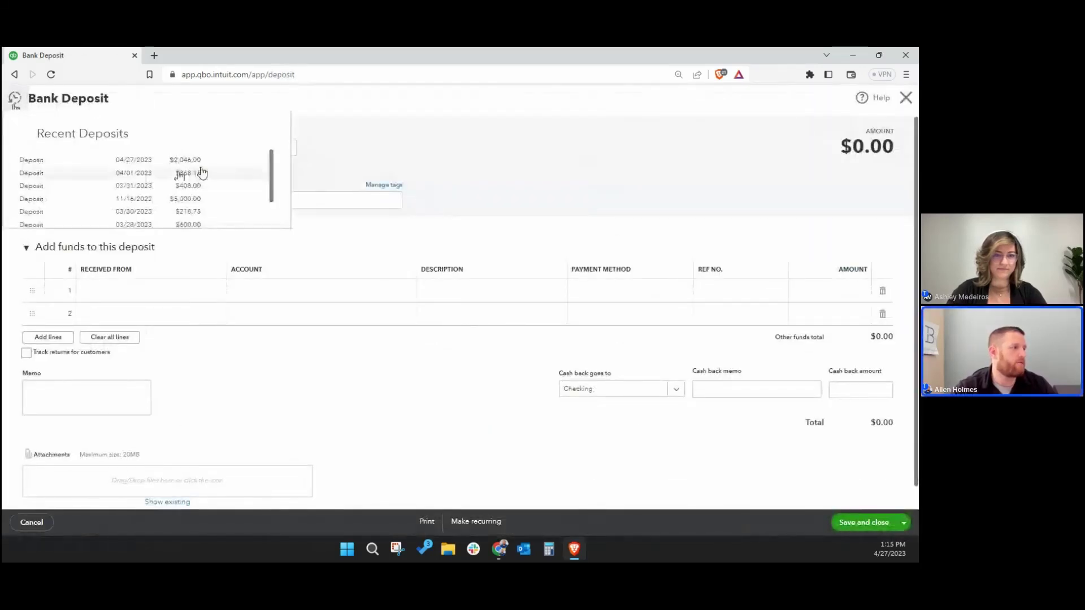
left_click(199, 164)
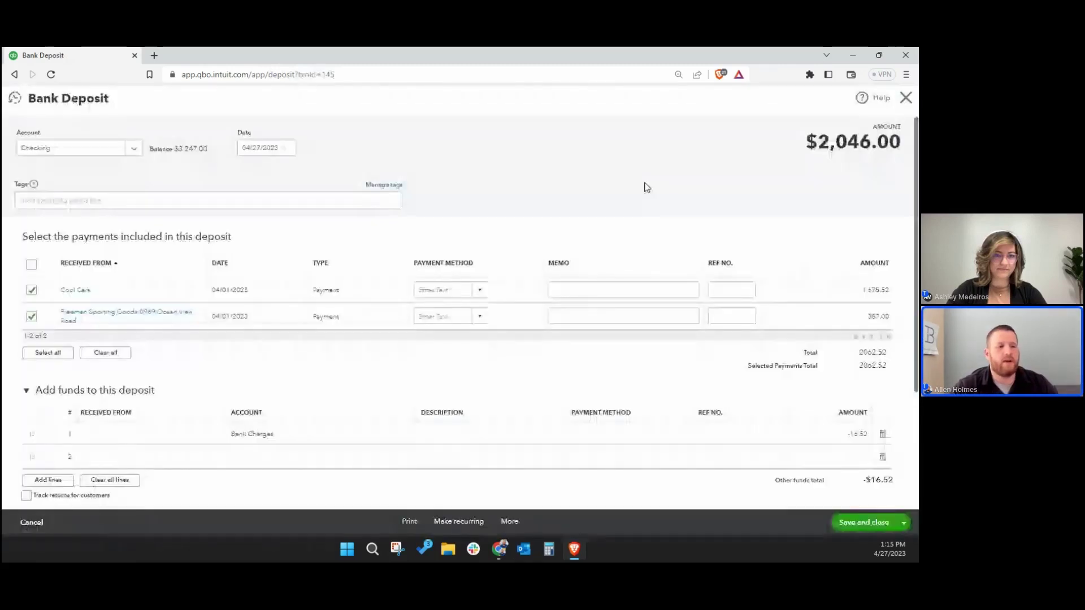
double_click(872, 365)
scroll(848, 388, "down", 2)
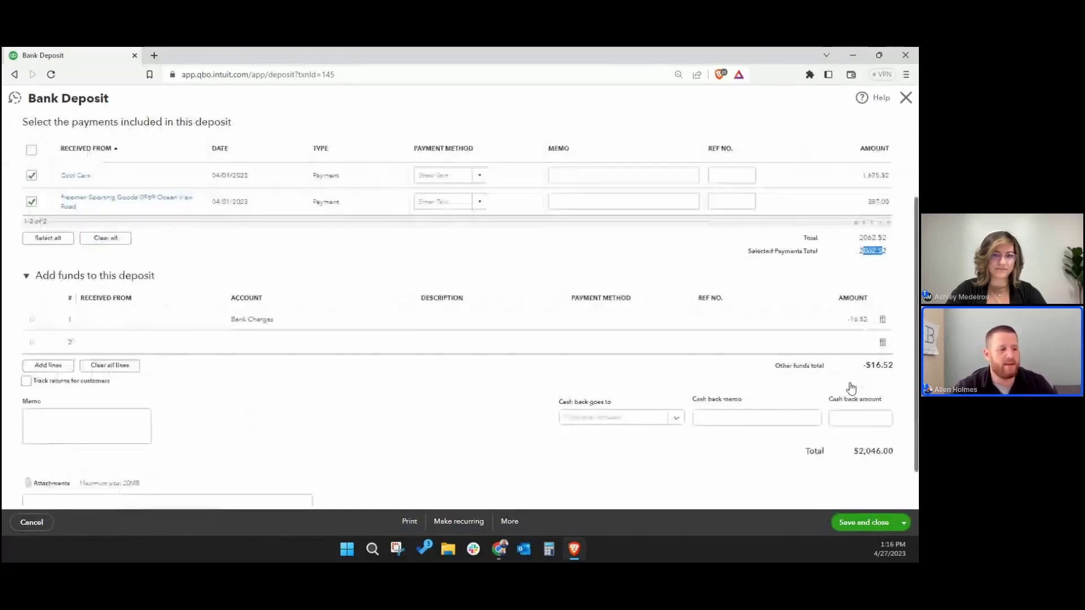
left_click(851, 388)
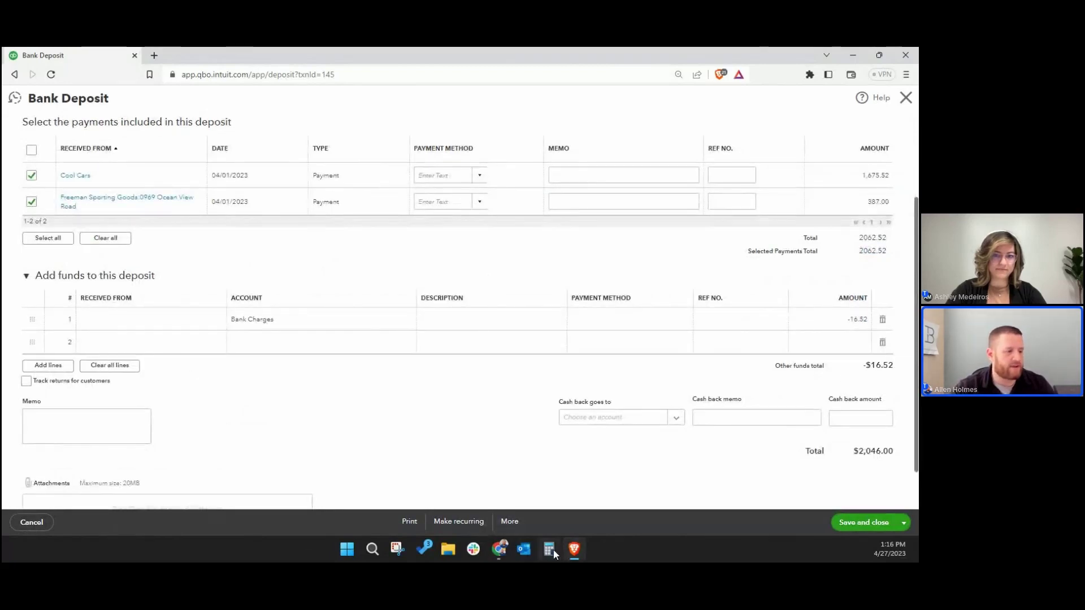
Switch to Calculator and divide the 16.52 bank charge by the 2062.52 selected payments total
left_click(552, 550)
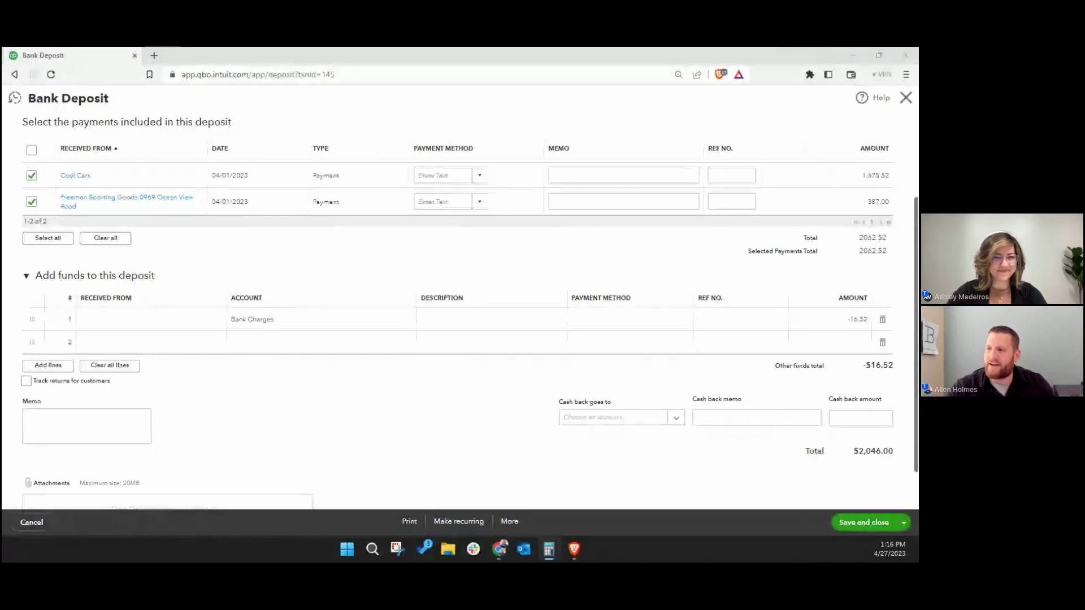
left_click_drag(847, 278, 443, 160)
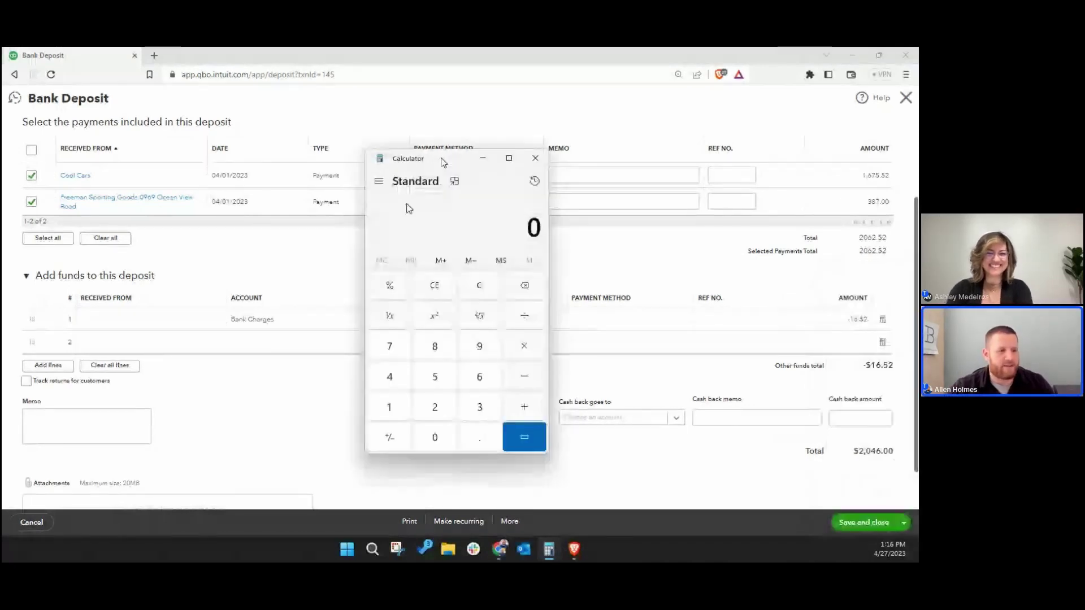
type("16.52")
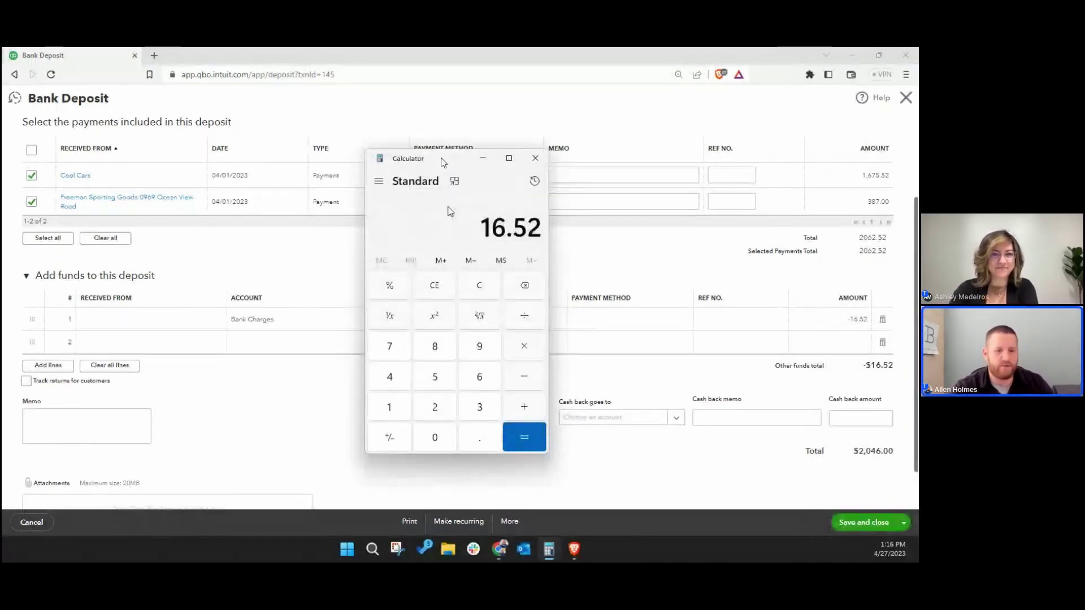
type("/206")
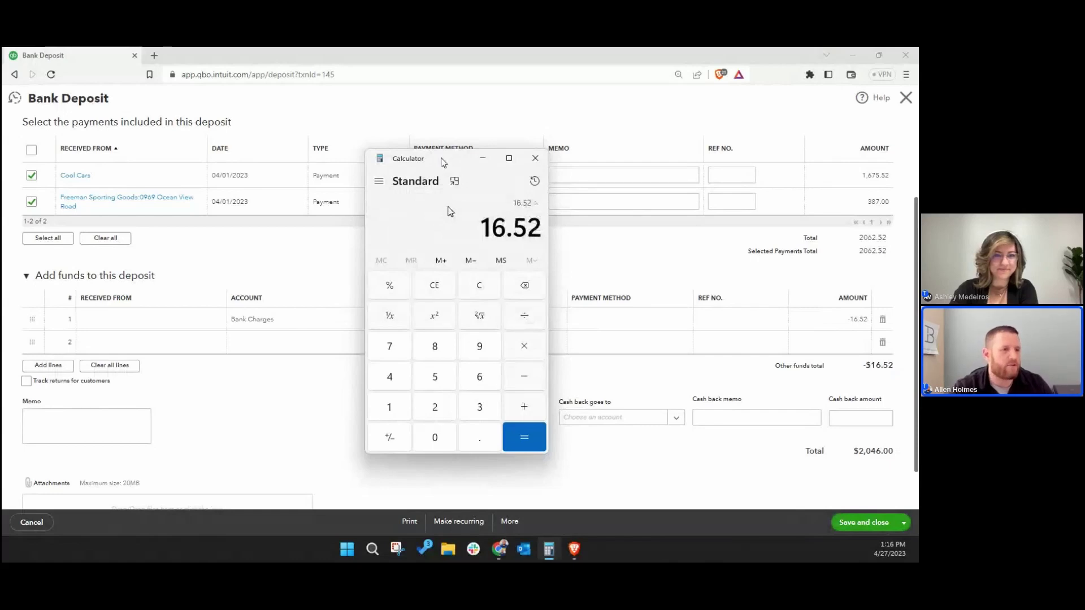
type("2.52")
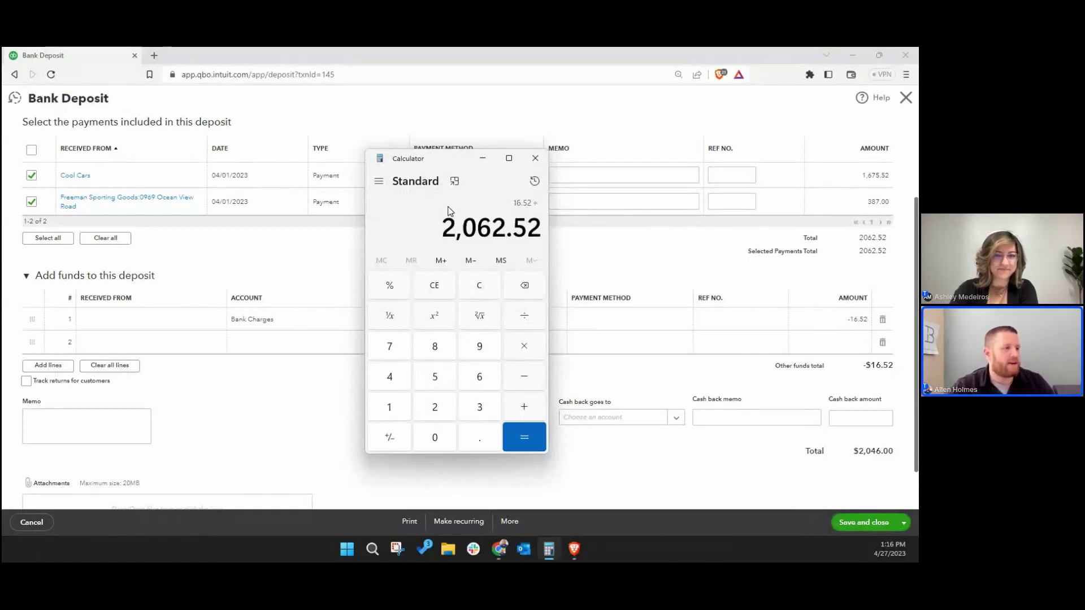
key("Return")
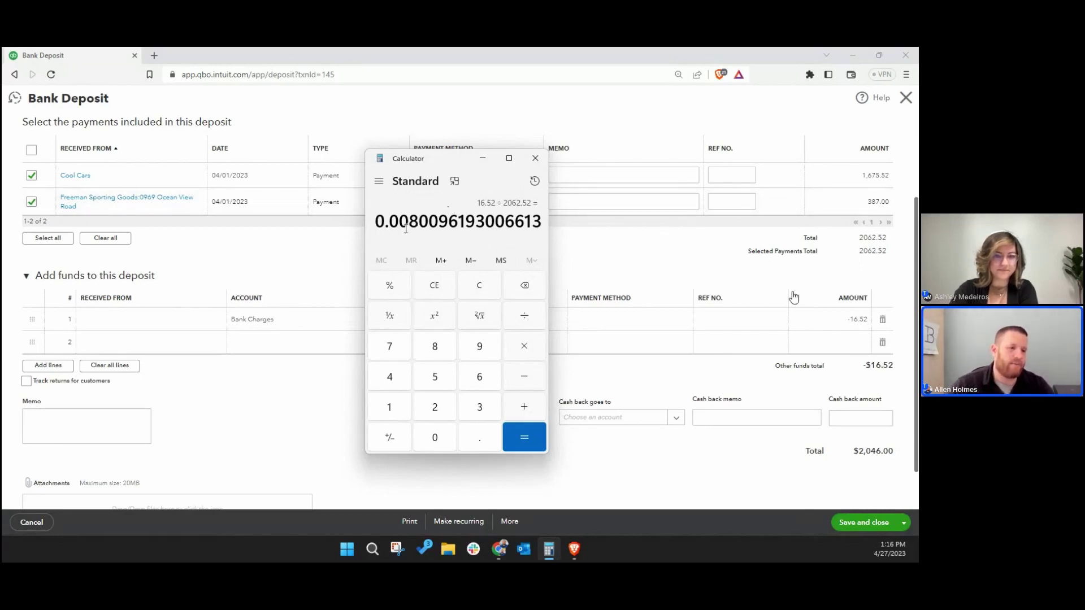
Return to the deposit in QuickBooks, review its final total, and close the form without changes
double_click(895, 450)
left_click(848, 448)
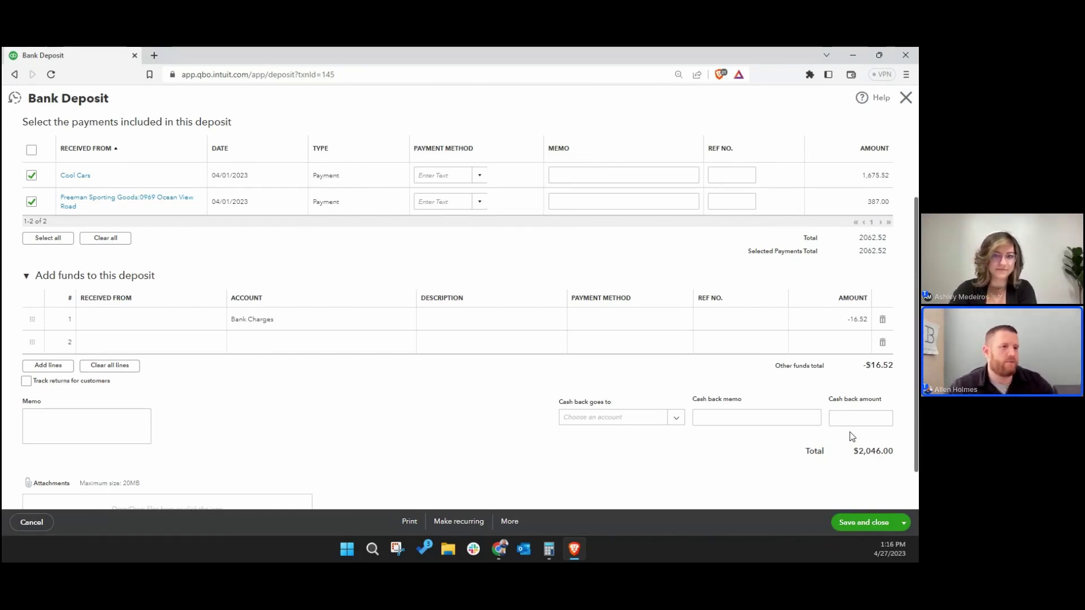
scroll(543, 277, "up", 2)
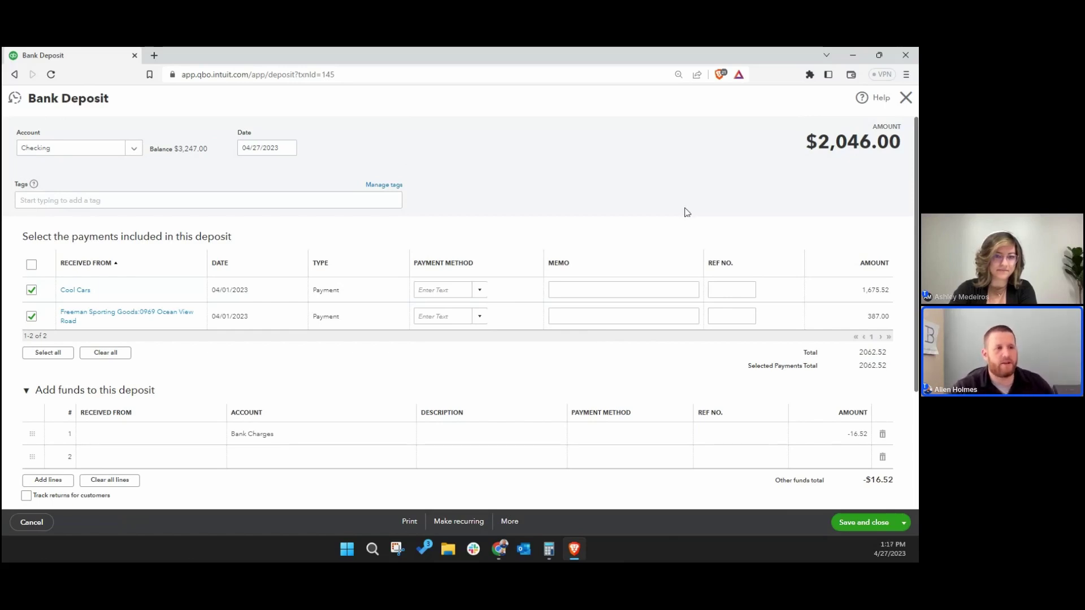
left_click(906, 97)
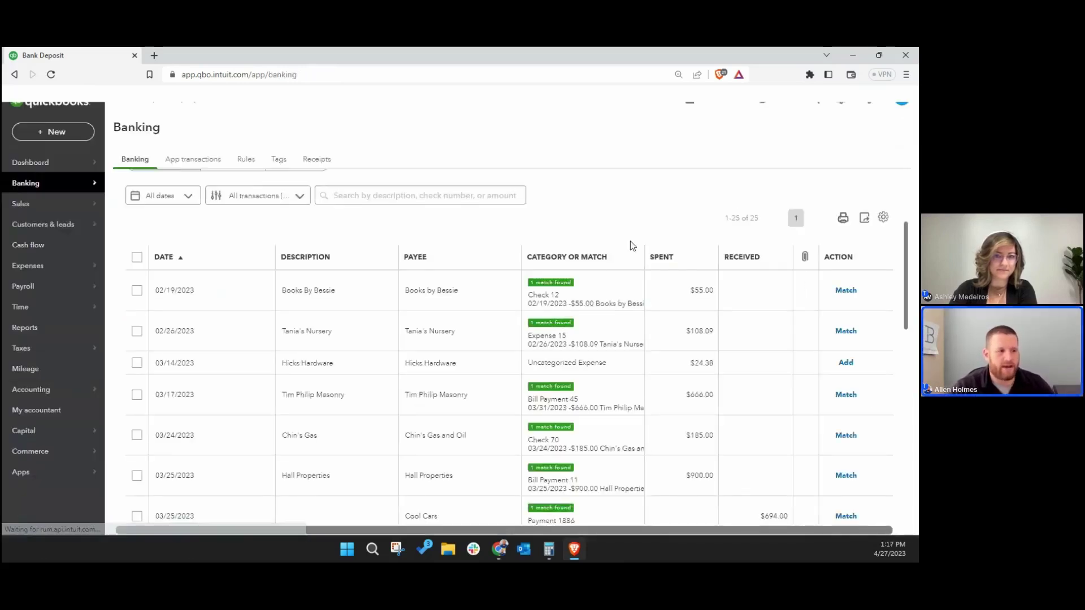
scroll(636, 329, "down", 2)
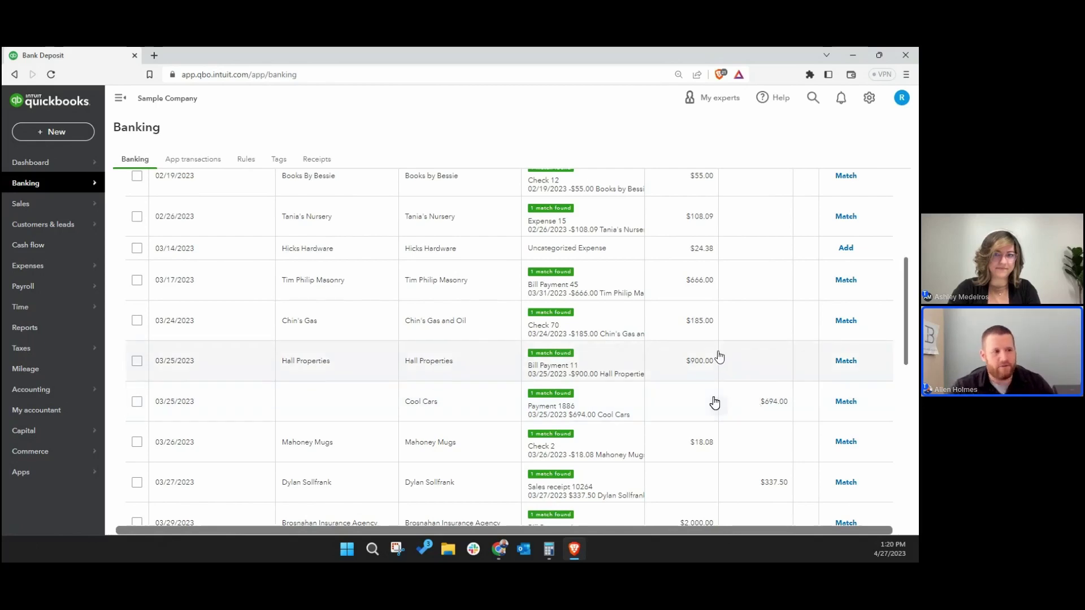
scroll(717, 362, "up", 4)
scroll(430, 274, "down", 1)
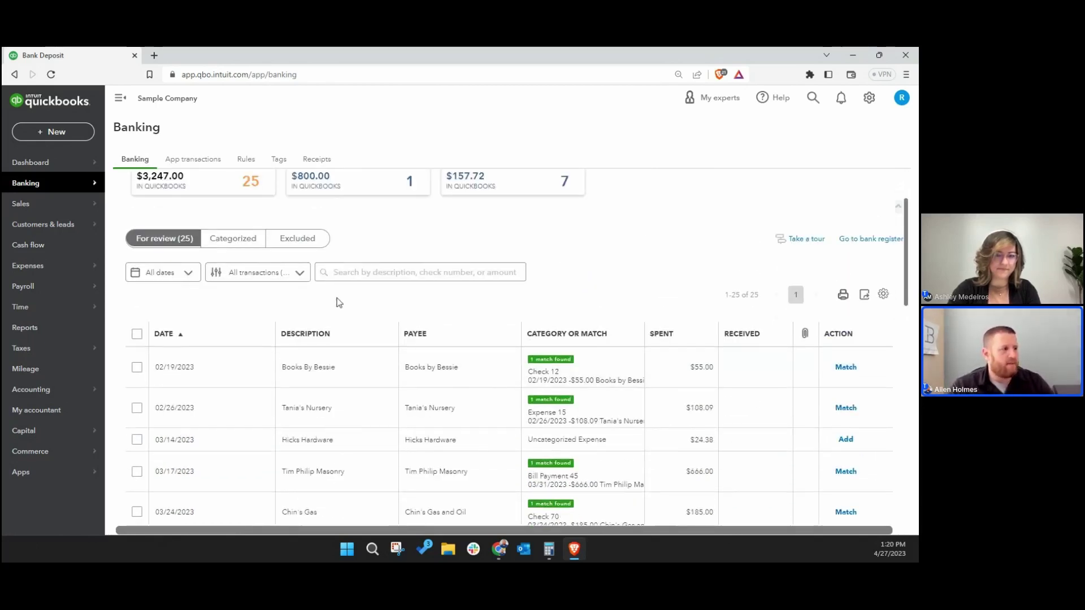
scroll(338, 302, "up", 3)
Reopen the 04/27/2023 deposit of $2,046.00 from the recent deposits of a new bank deposit form
left_click(78, 135)
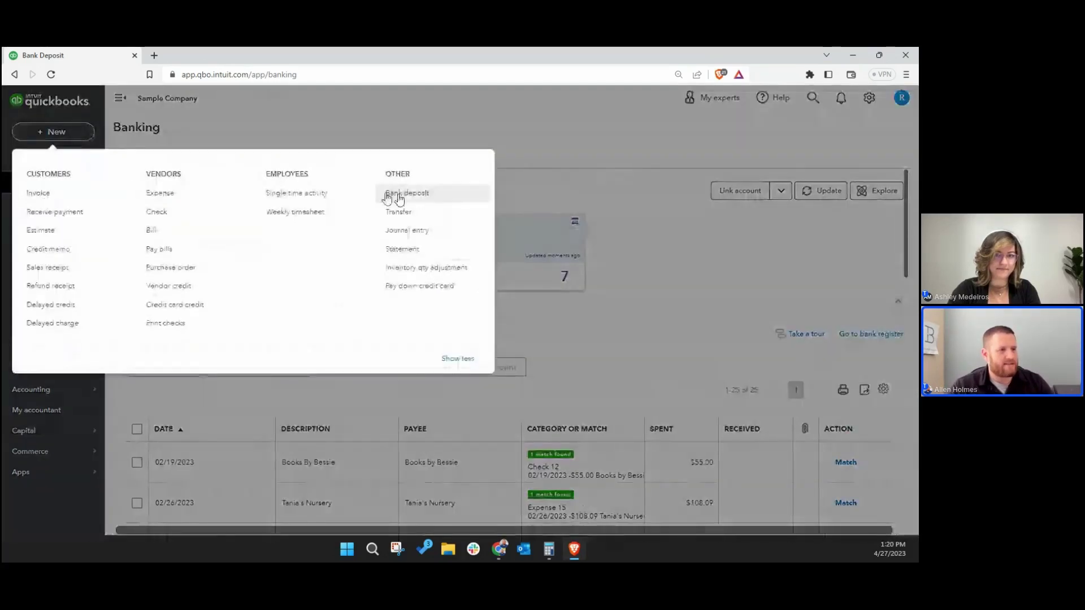
left_click(412, 198)
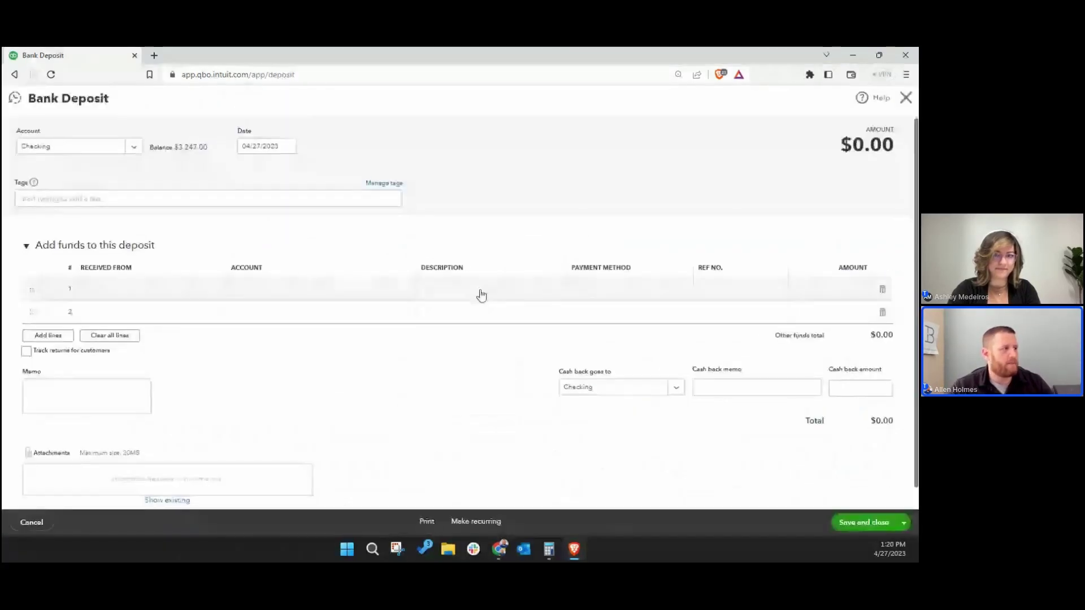
left_click(14, 98)
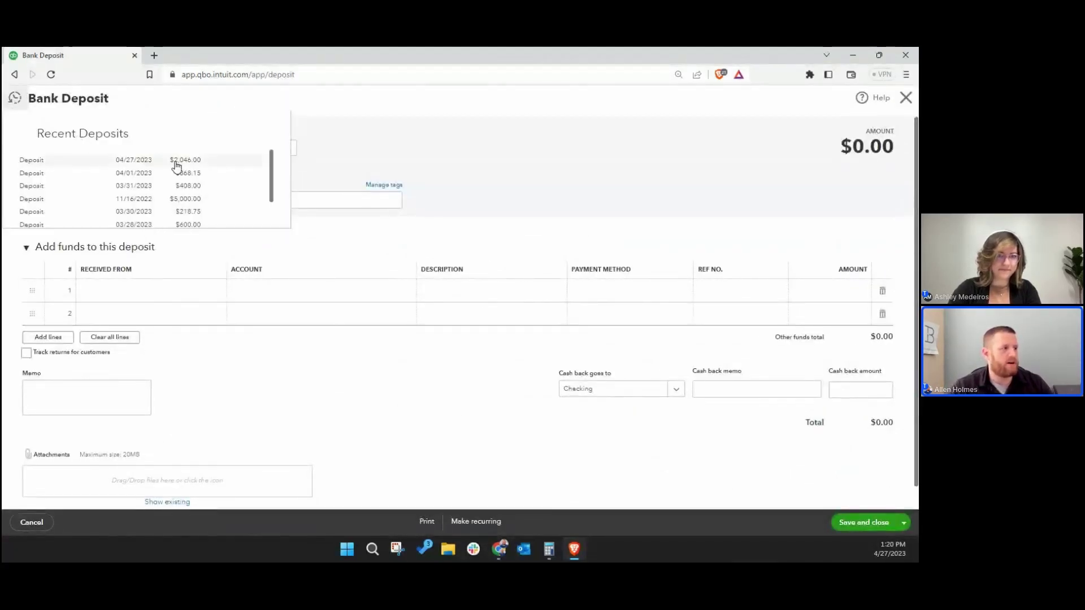
left_click(174, 161)
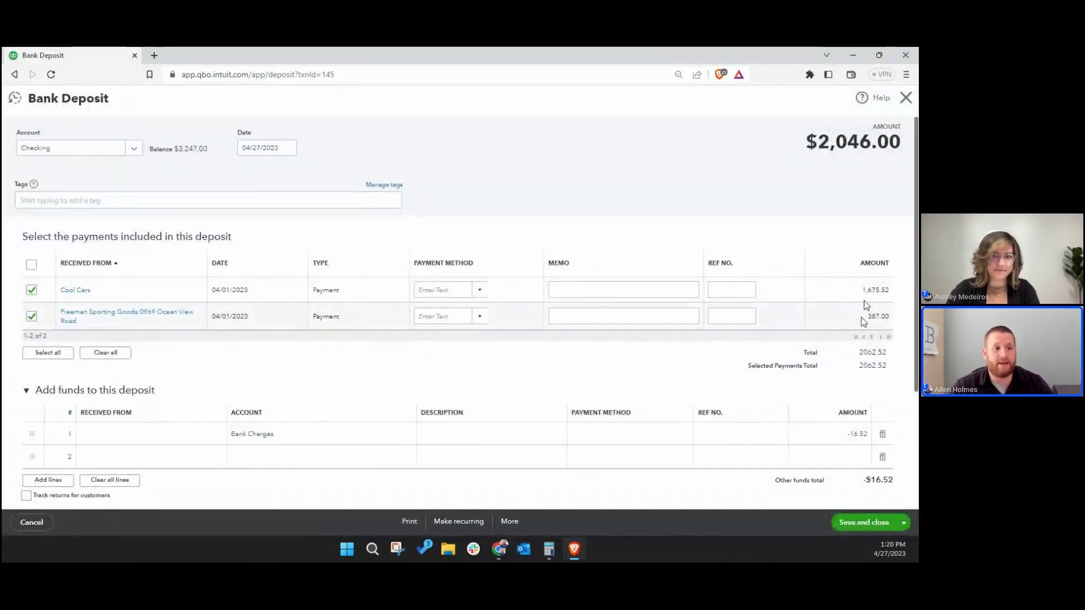
Review the deposit's customer payments, Bank Charges line and final total, and close the deposit without changes
scroll(865, 376, "down", 1)
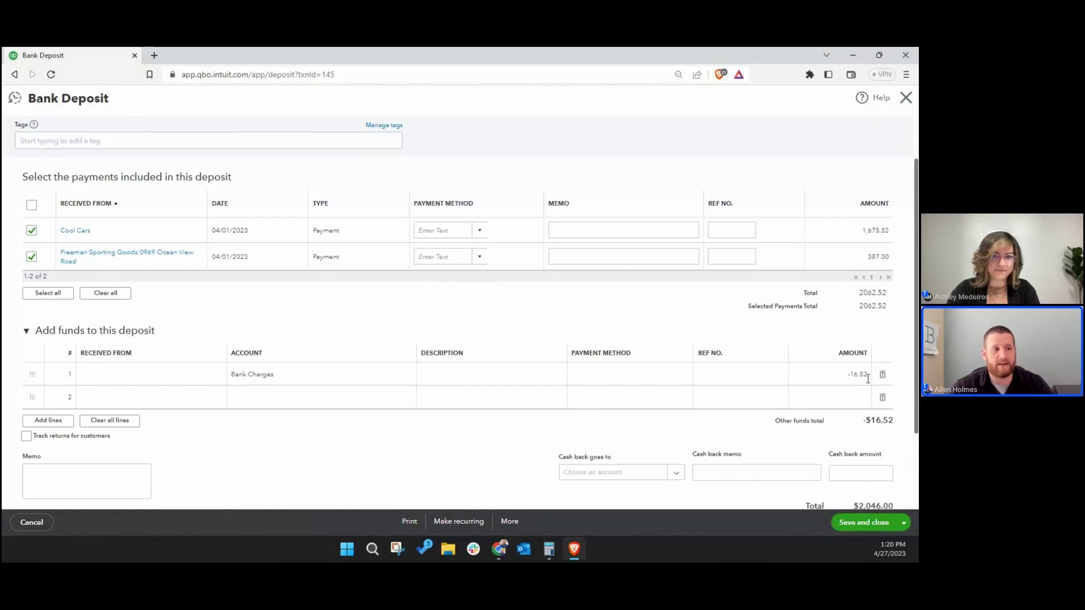
scroll(868, 378, "down", 1)
scroll(825, 428, "up", 2)
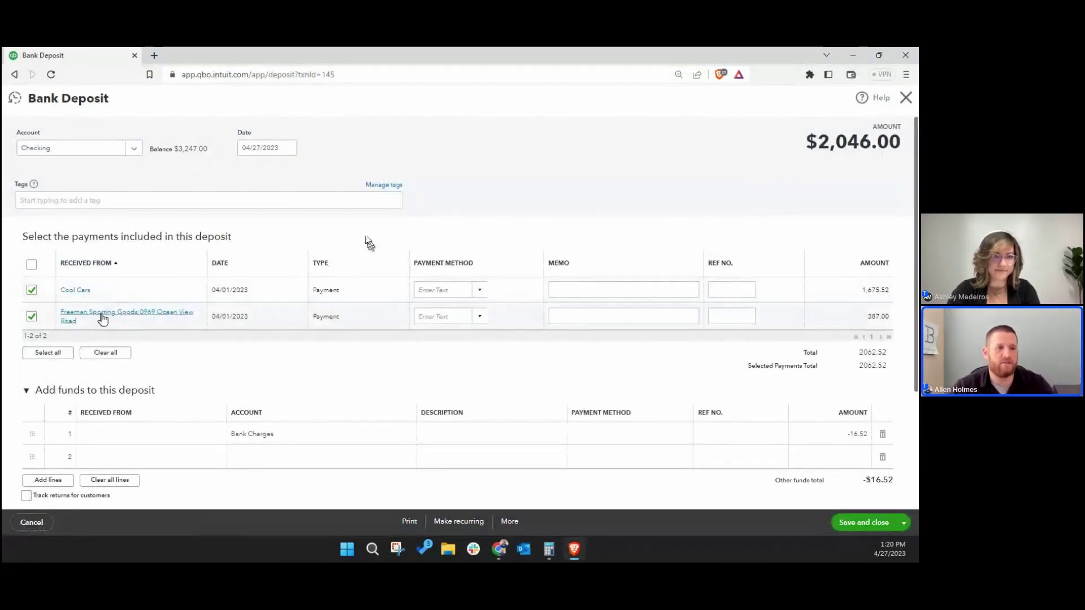
left_click(904, 100)
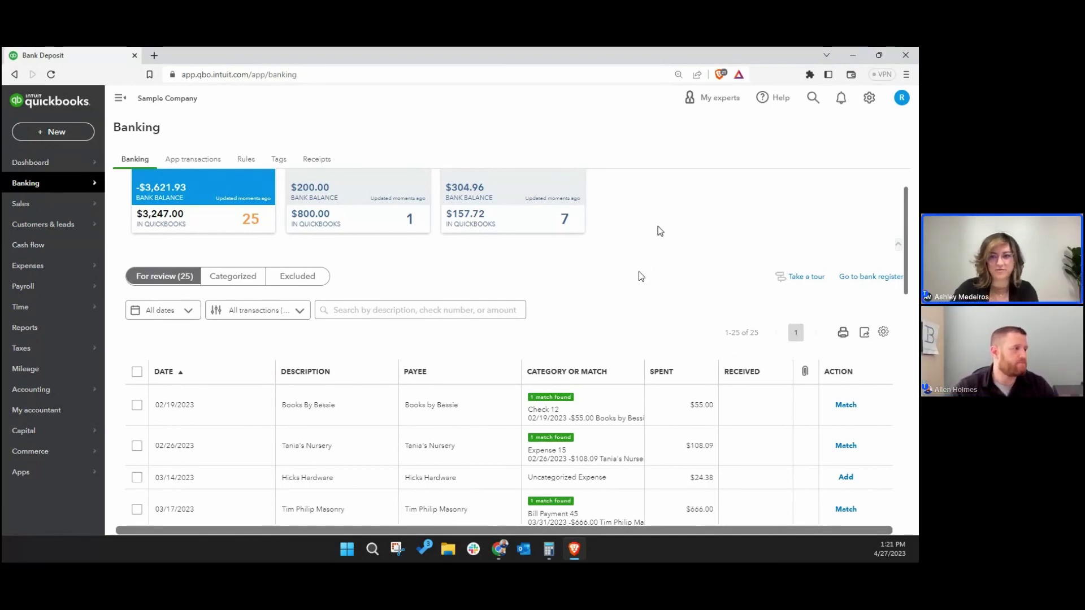
Go from the bank feed to the Reconcile page in Accounting for the Checking account
scroll(640, 276, "up", 1)
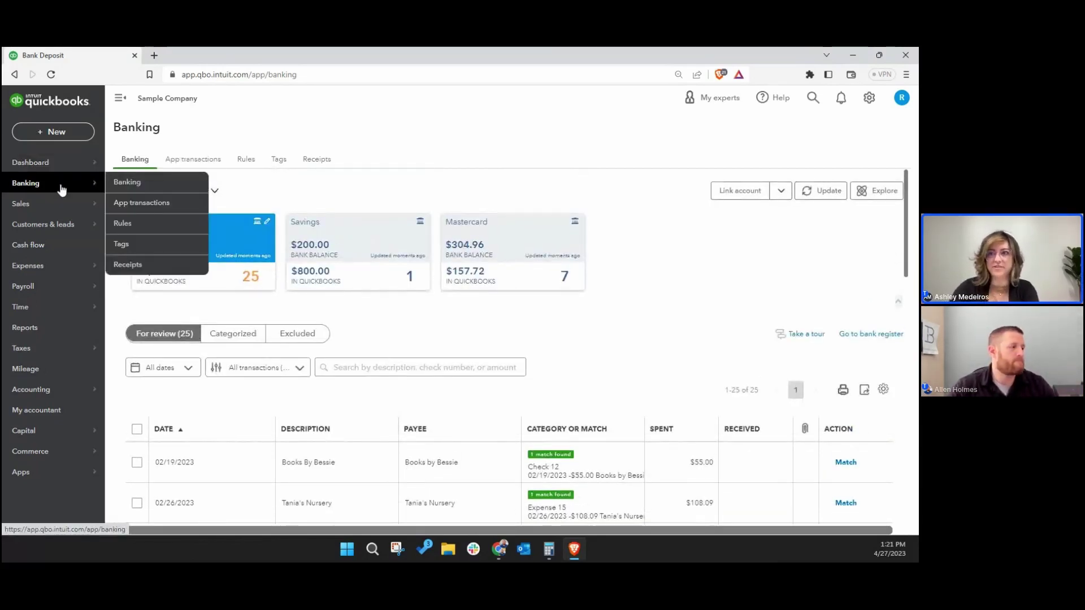
mouse_move(74, 389)
left_click(125, 408)
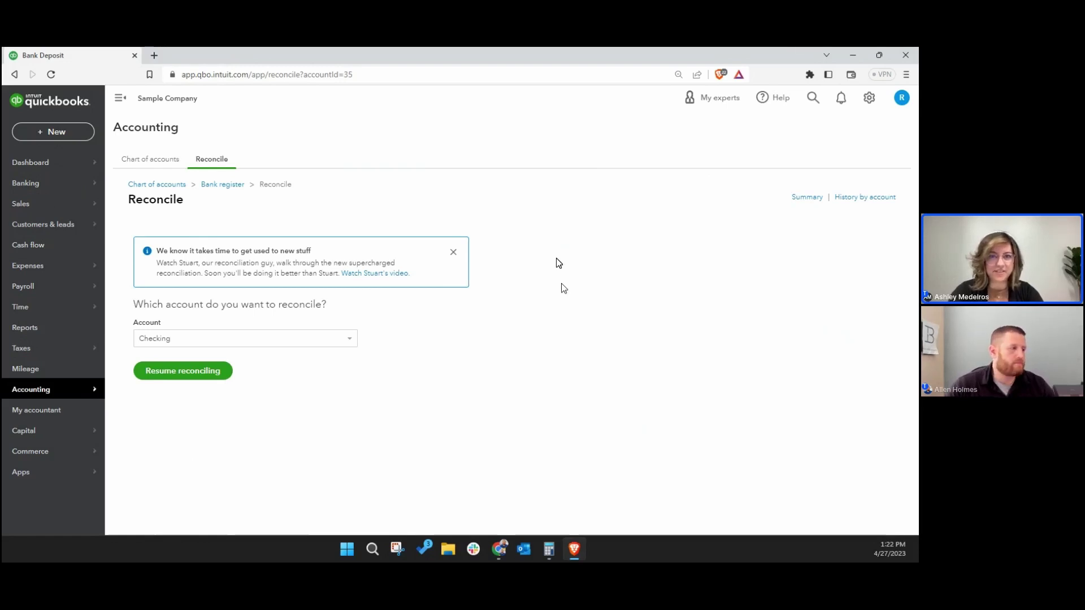
Open the Balance Sheet report and examine its bank accounts, accounts receivable and Undeposited Funds lines
left_click(88, 331)
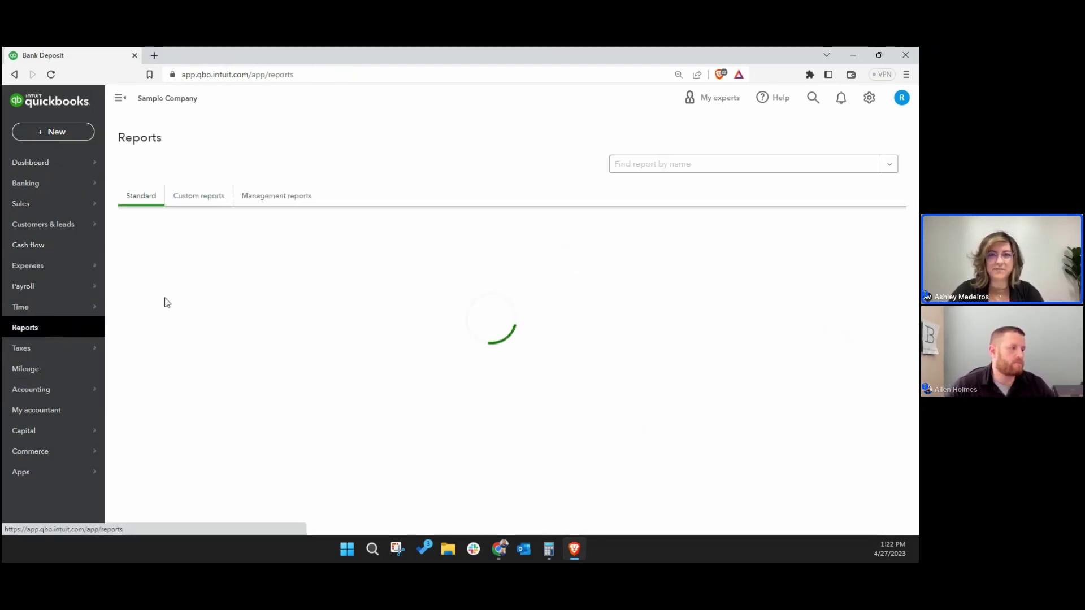
left_click(165, 292)
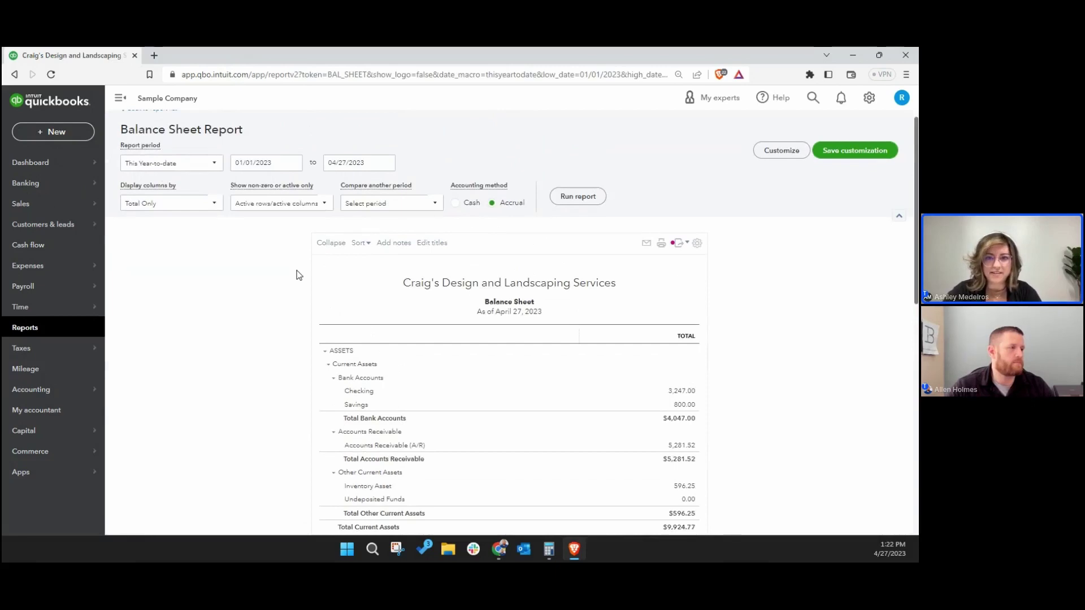
scroll(273, 300, "down", 2)
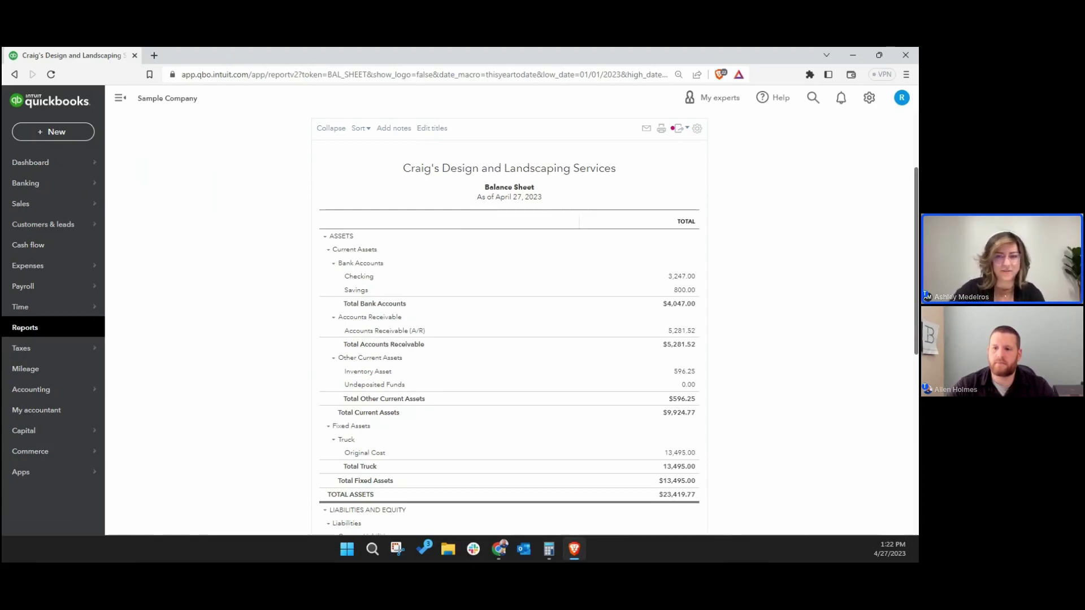
key("alt+Tab")
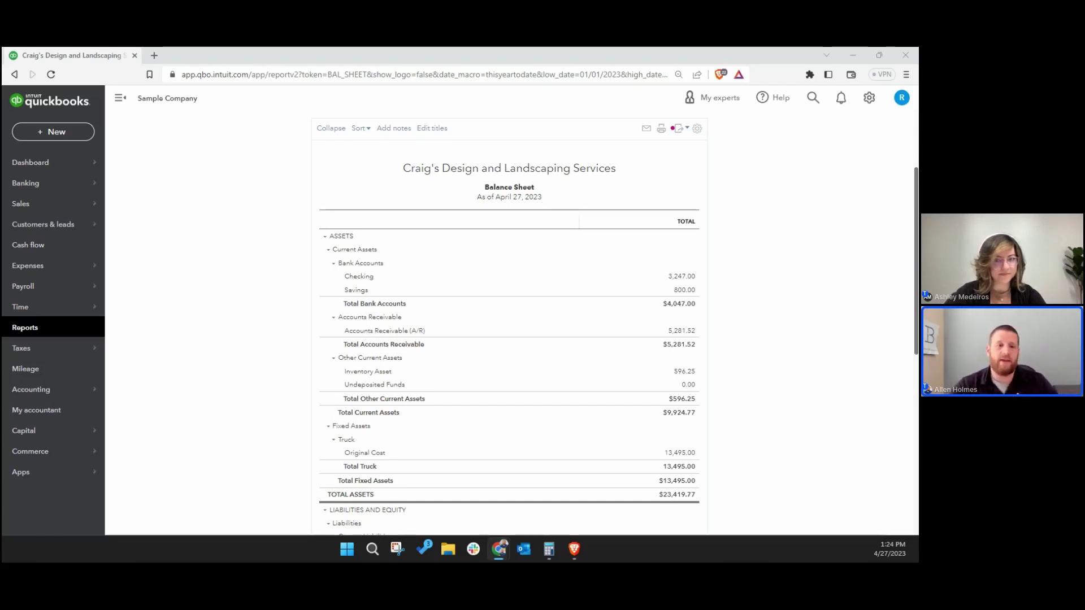
Return to the Banking page and look over the Checking transactions waiting for review
scroll(247, 310, "up", 3)
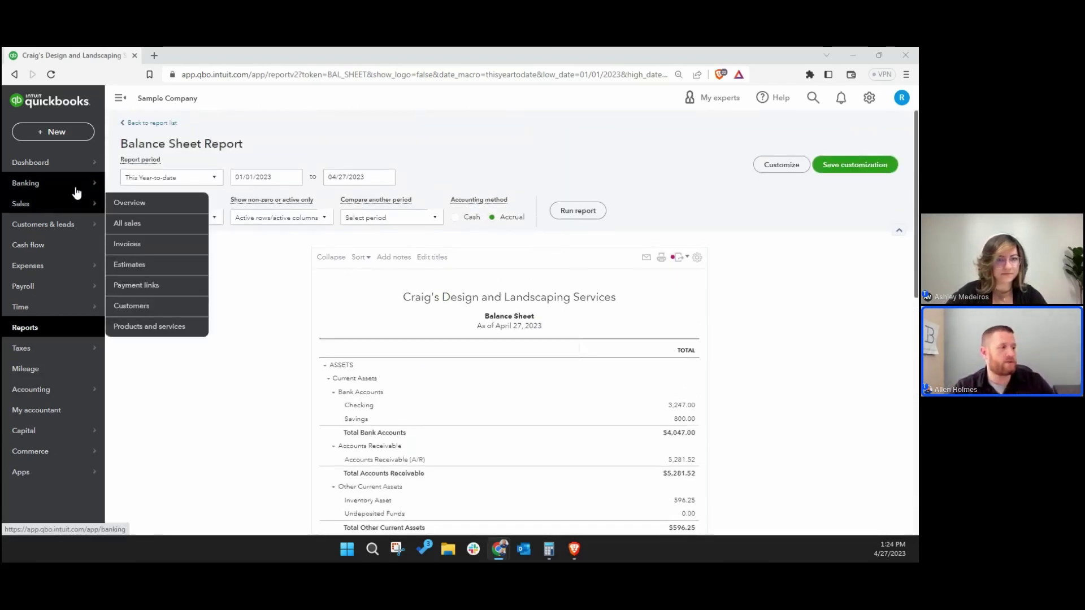
mouse_move(77, 194)
left_click(116, 187)
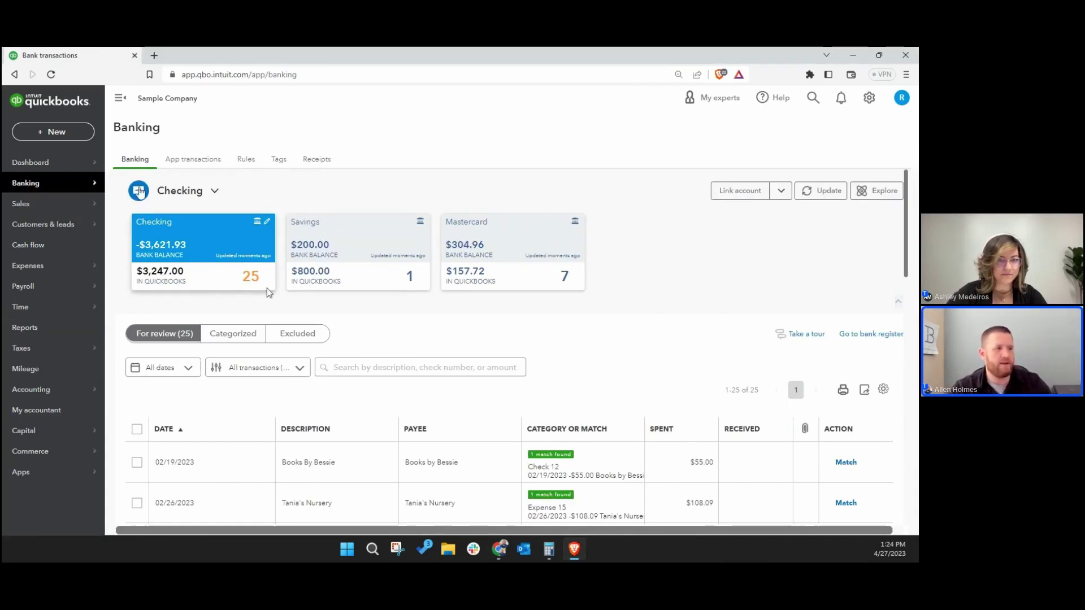
scroll(488, 364, "down", 2)
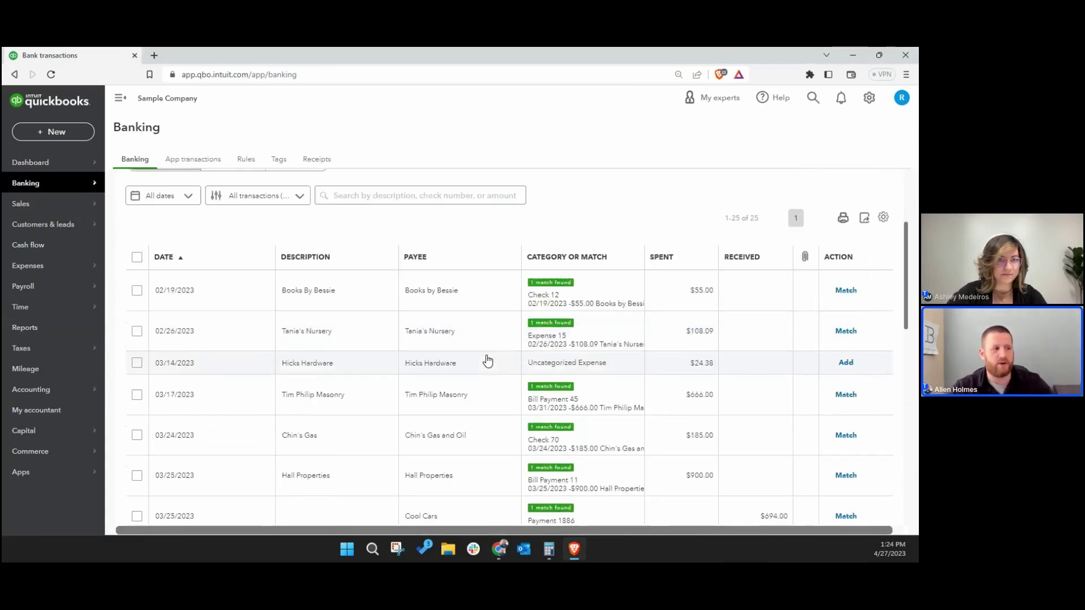
scroll(484, 360, "up", 3)
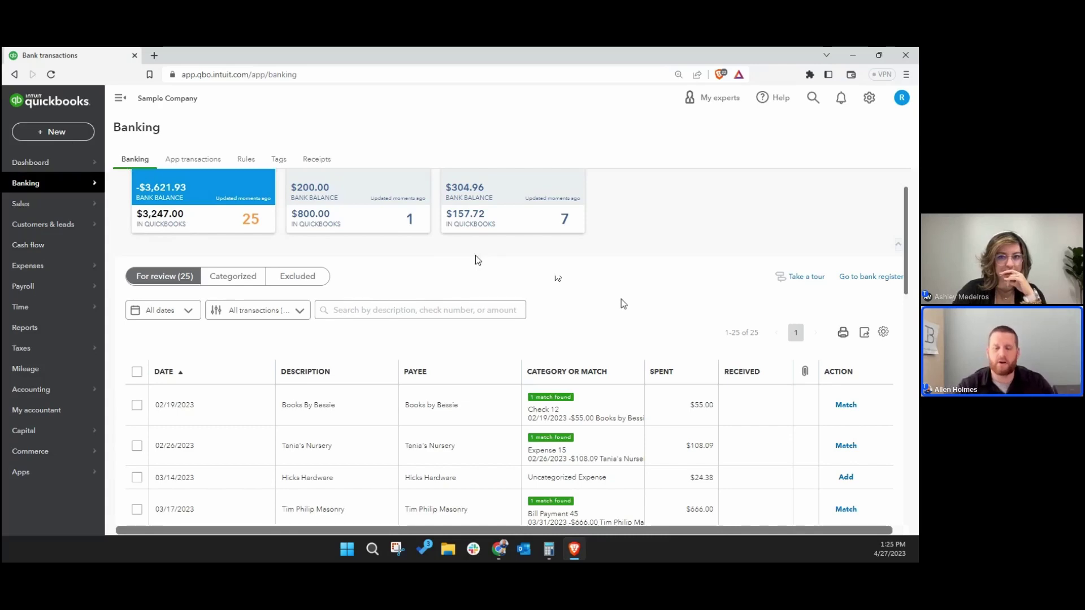
Start a new bank deposit and view the payment method choices on the first added-funds line
left_click(76, 146)
left_click(452, 202)
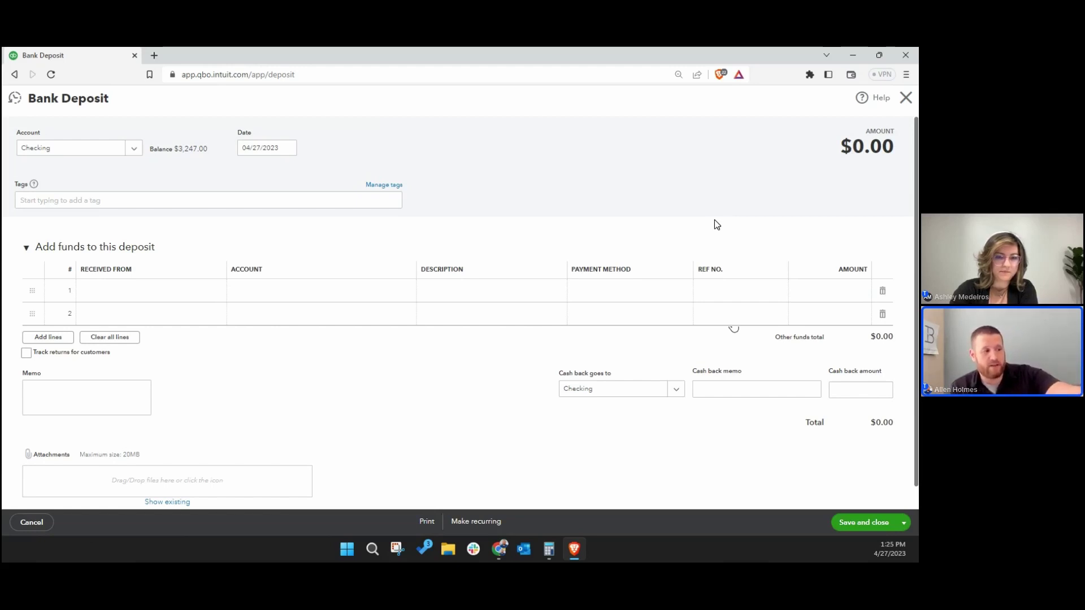
left_click(639, 292)
left_click(690, 291)
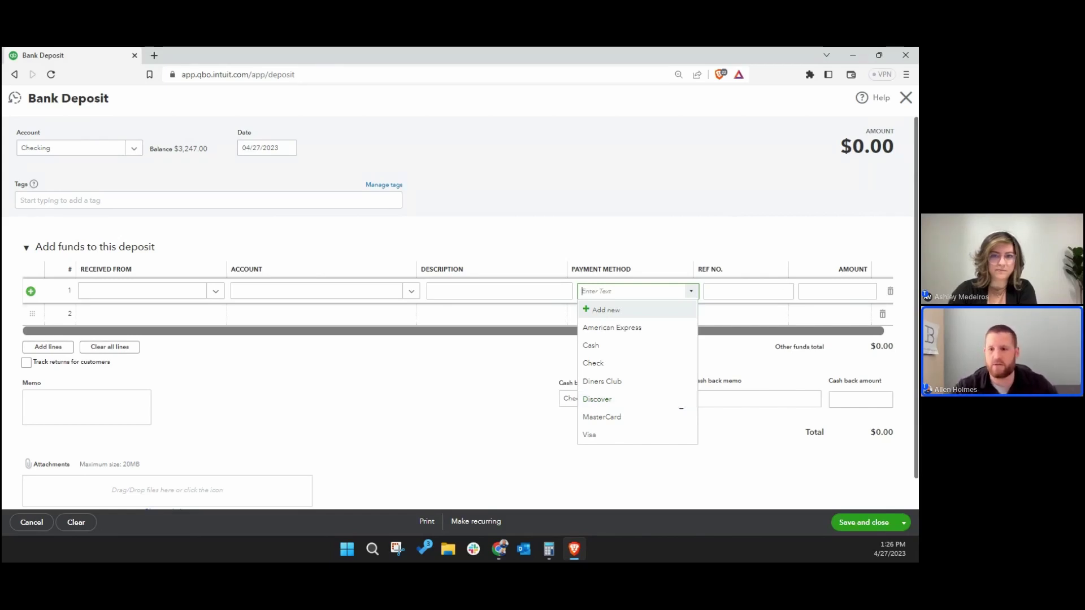
key("alt+Tab")
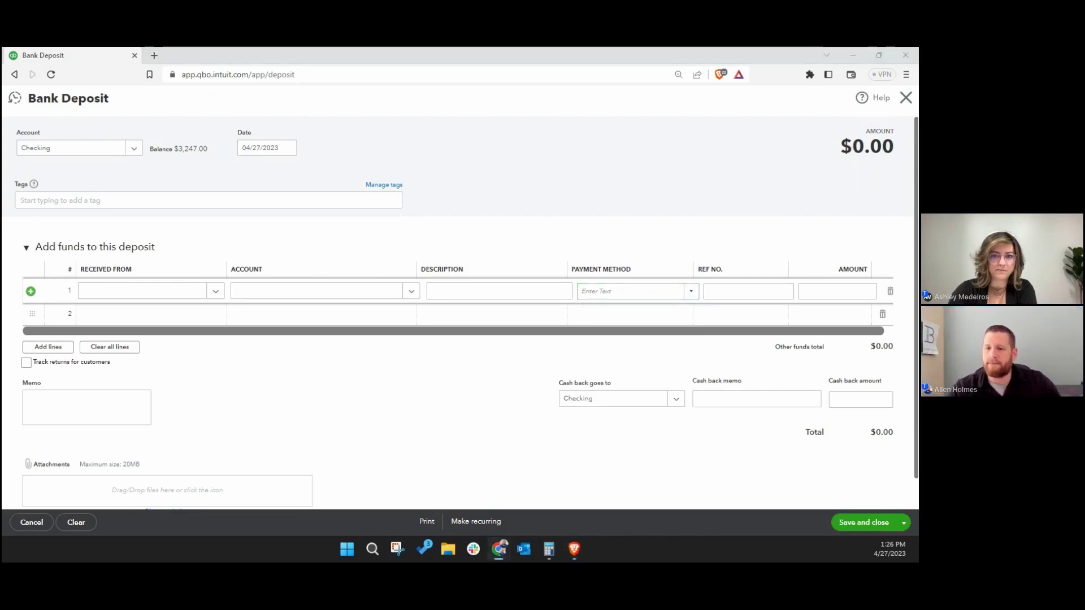
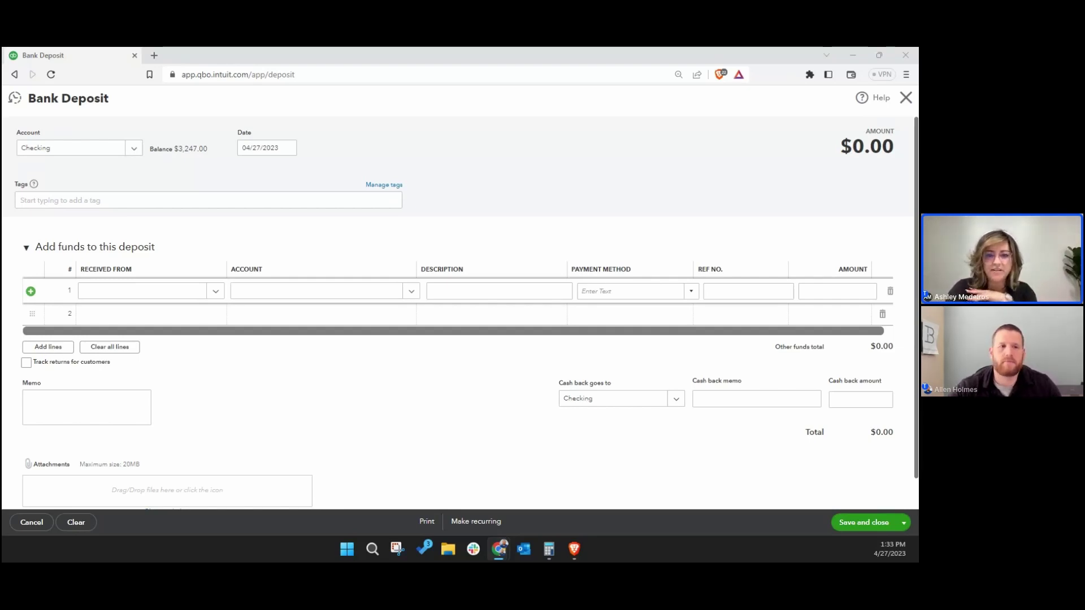
Switch to Chrome with the Workiz help article on automatically reconciling Workiz Pay payouts and read how auto reconciliation works
left_click_drag(919, 187, 305, 68)
scroll(729, 322, "down", 4)
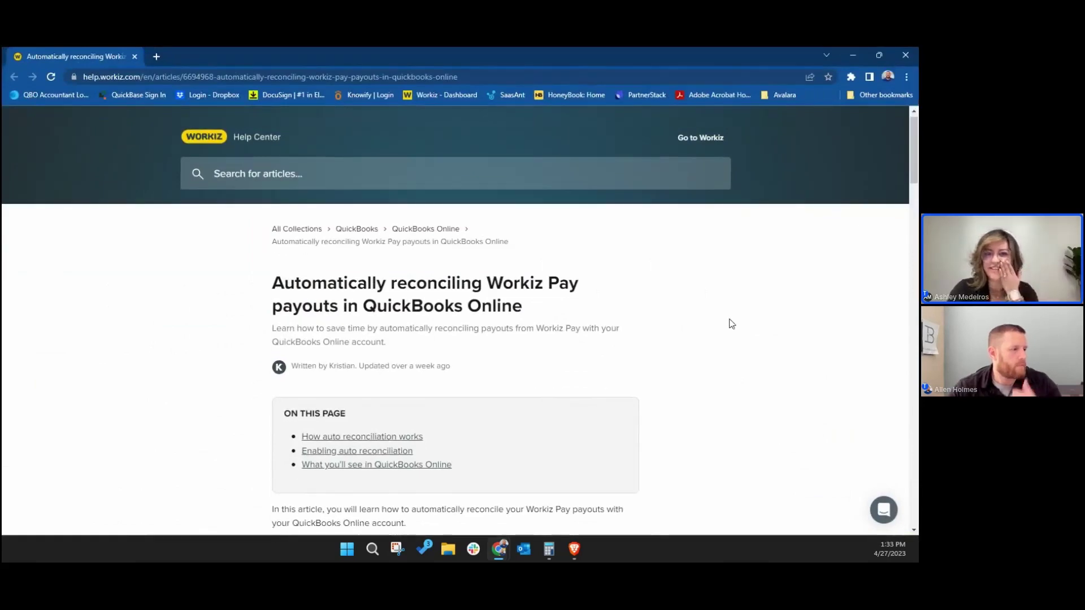
scroll(695, 311, "down", 5)
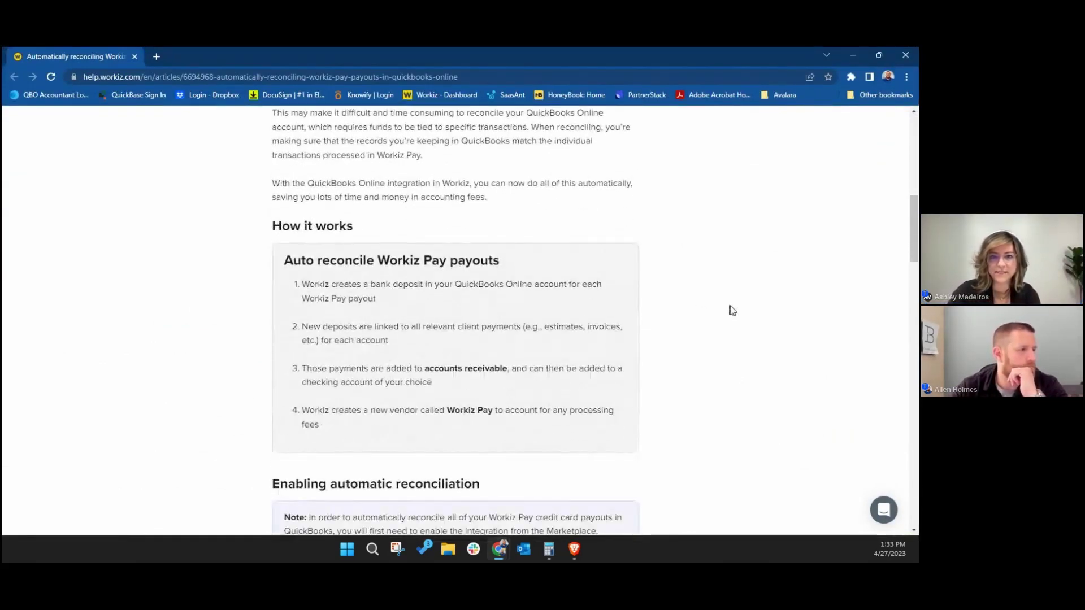
scroll(732, 311, "down", 1)
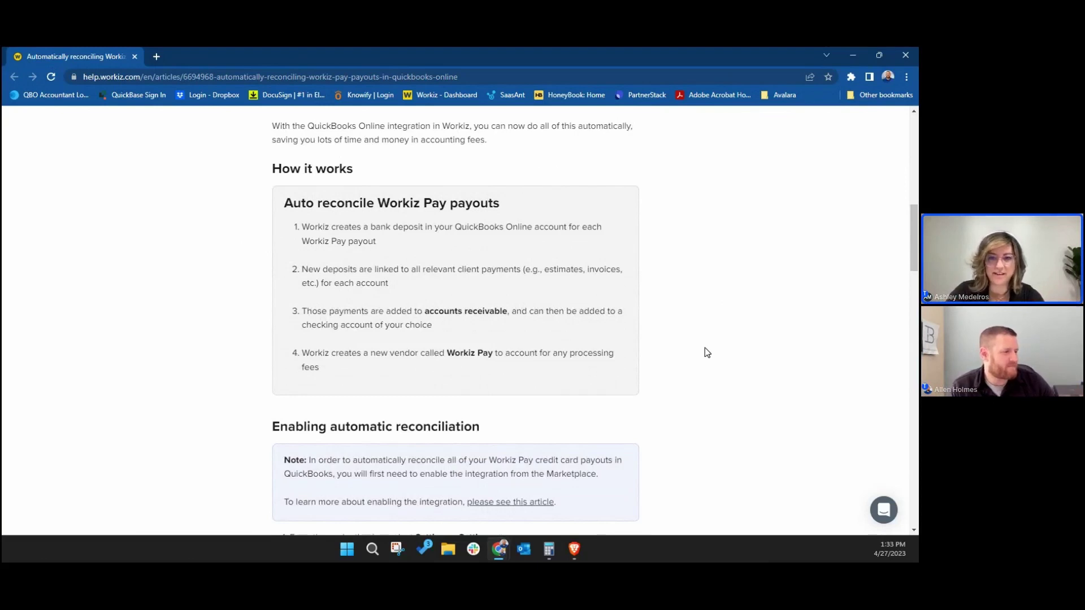
scroll(700, 333, "down", 2)
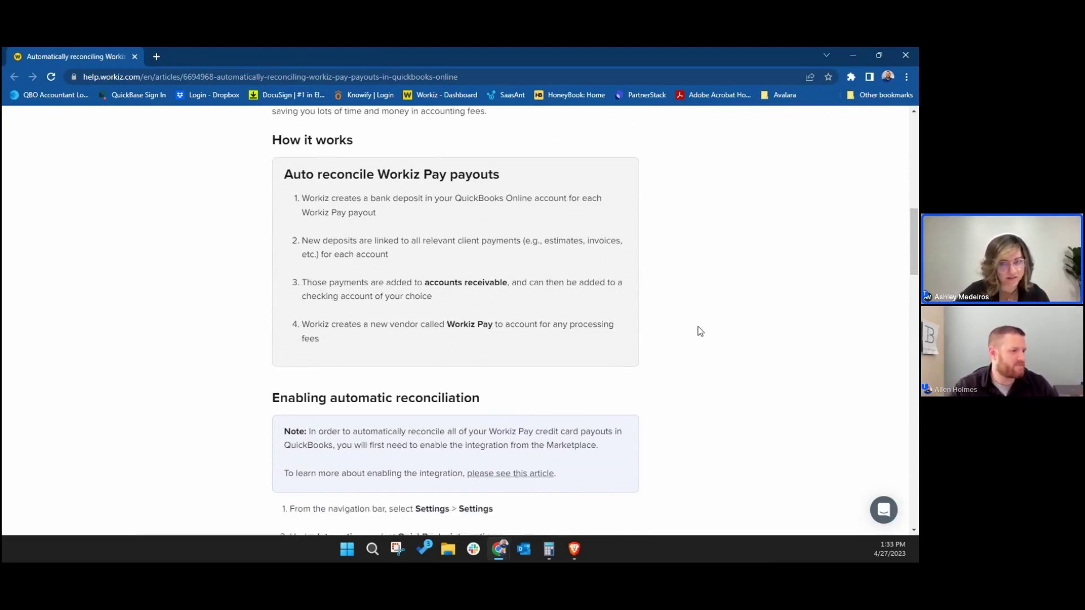
scroll(701, 334, "down", 1)
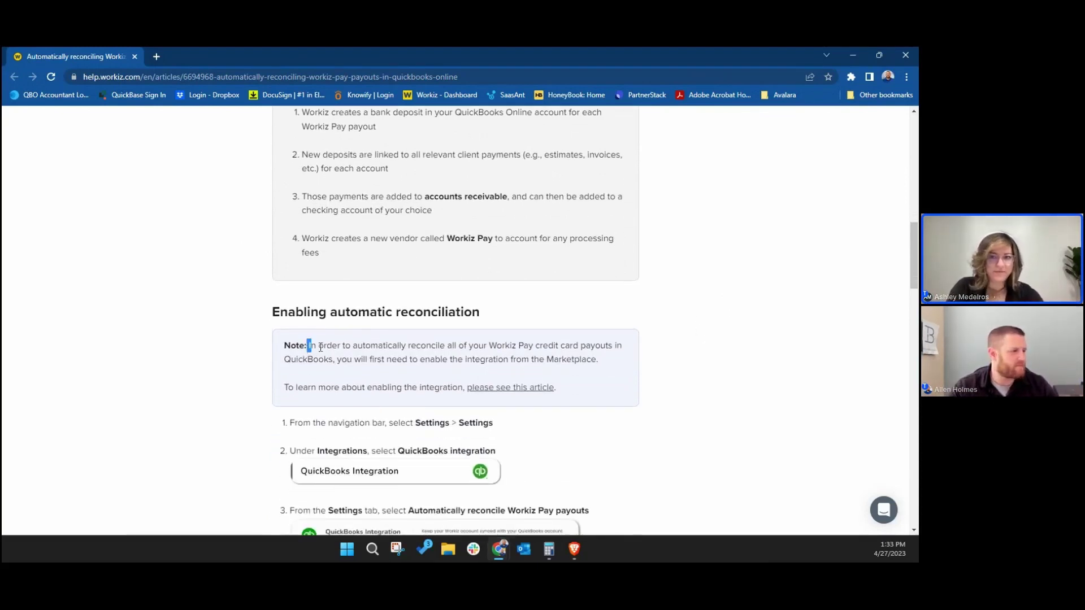
Highlight the note about enabling the integration from the Marketplace under Enabling automatic reconciliation
left_click_drag(307, 345, 590, 380)
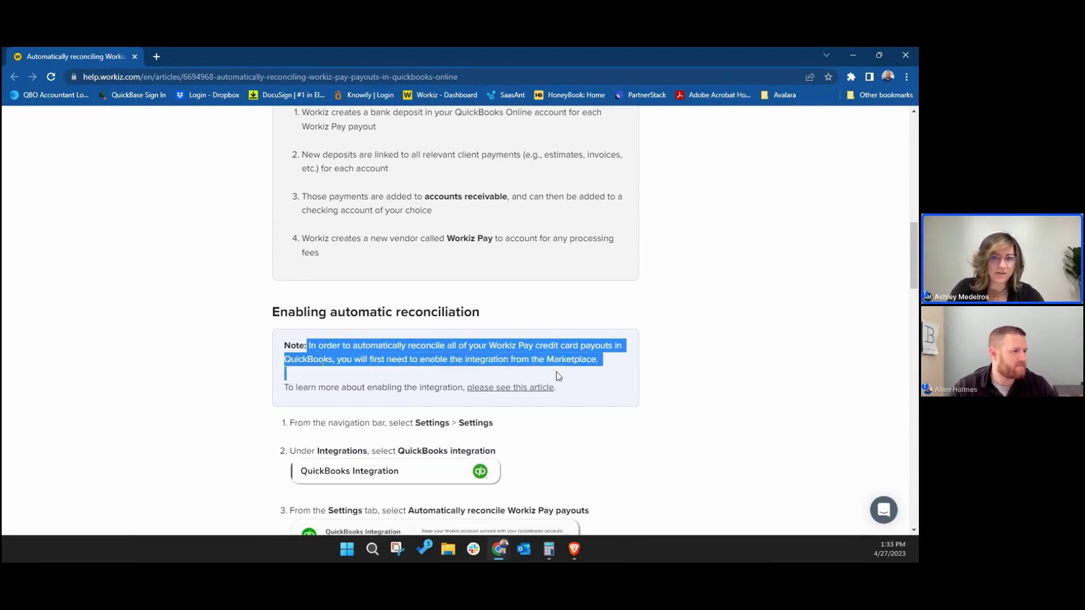
left_click(385, 373)
left_click_drag(603, 362, 282, 350)
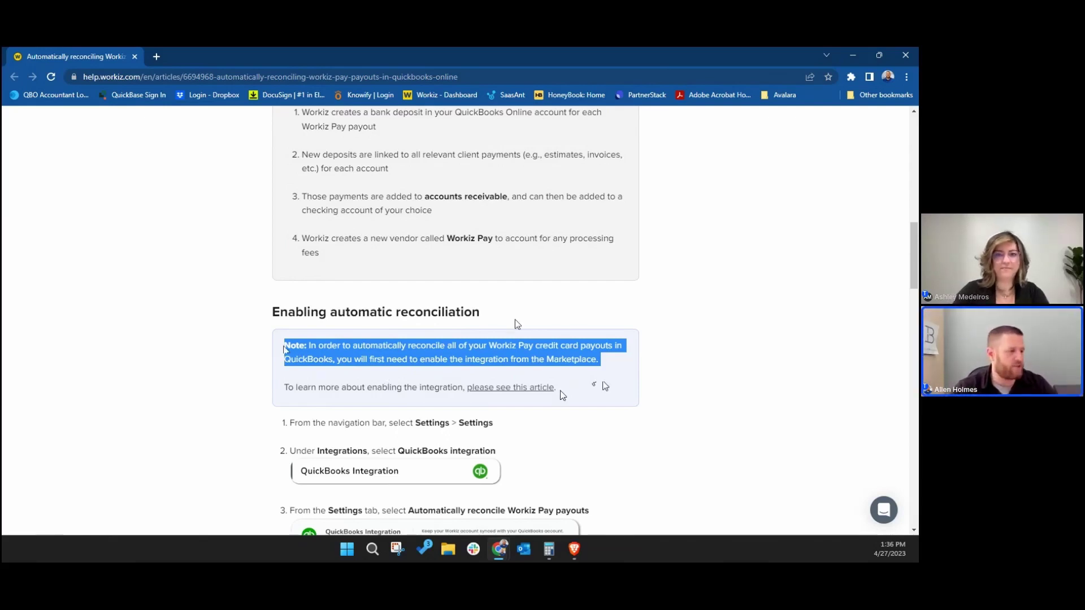
Read the QuickBooks integration setup steps for automatically reconciling payouts and selecting the receiving bank account
scroll(592, 316, "down", 2)
scroll(592, 279, "down", 5)
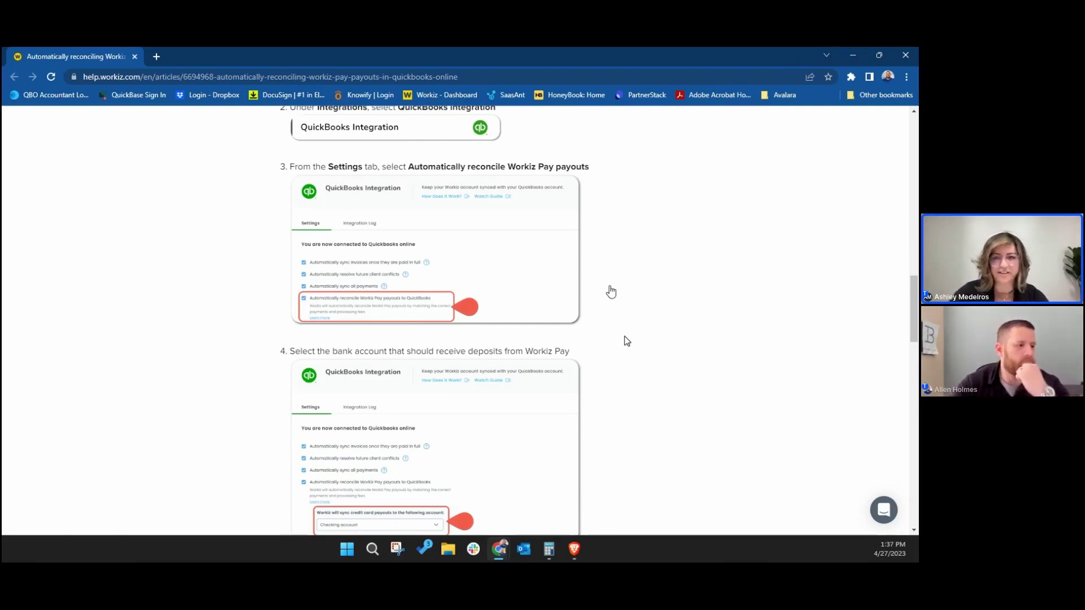
scroll(612, 338, "down", 2)
scroll(612, 339, "down", 2)
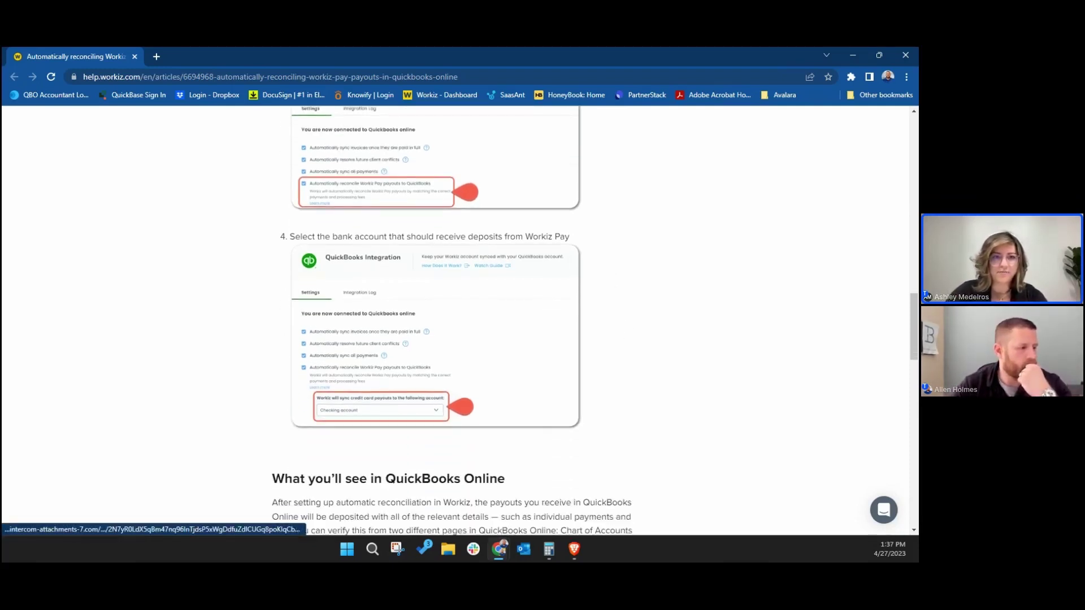
scroll(631, 336, "down", 5)
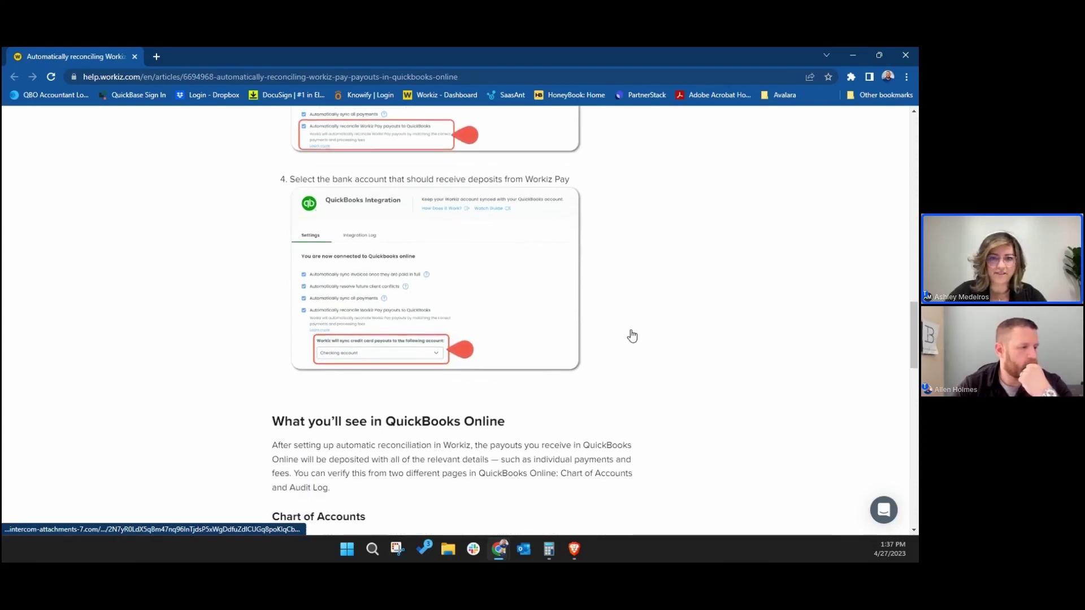
Examine the Chart of Accounts and Audit Log sections with their deposit examples, and return to the article's beginning
scroll(709, 299, "down", 2)
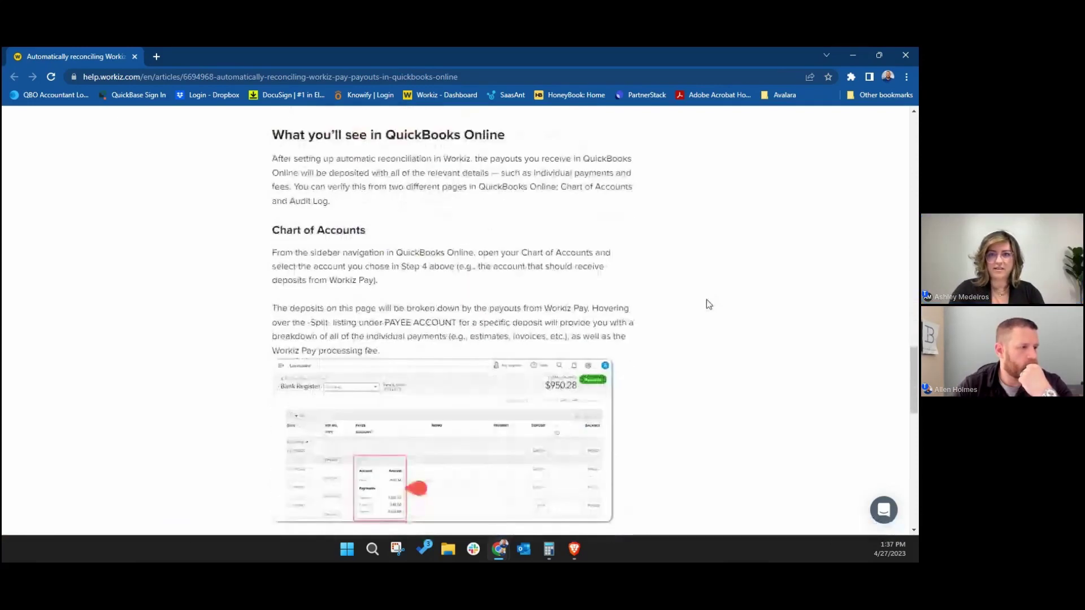
scroll(709, 305, "down", 1)
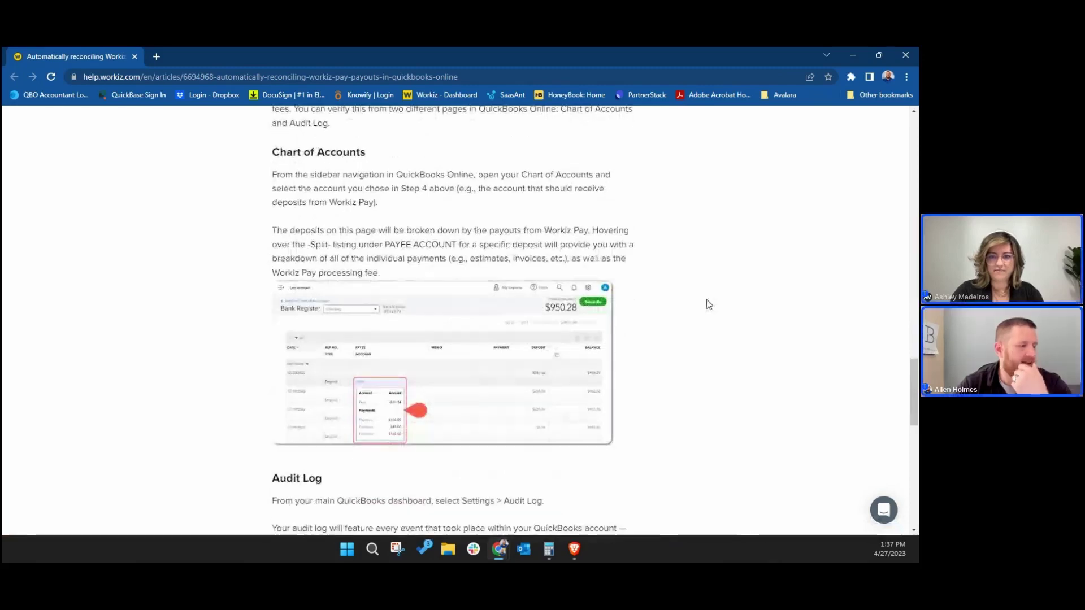
scroll(708, 305, "down", 4)
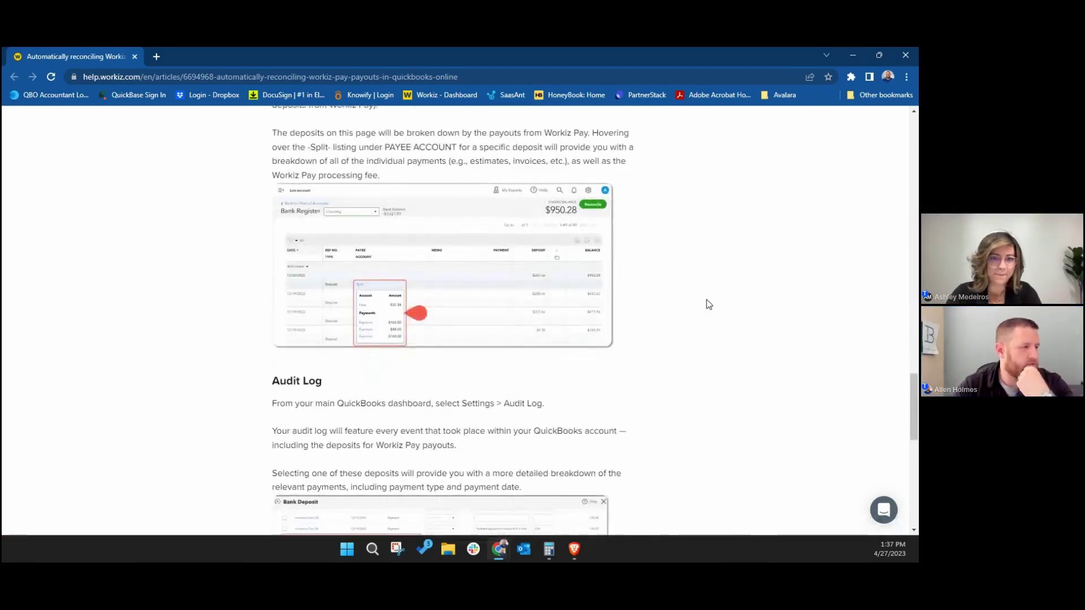
scroll(709, 304, "down", 4)
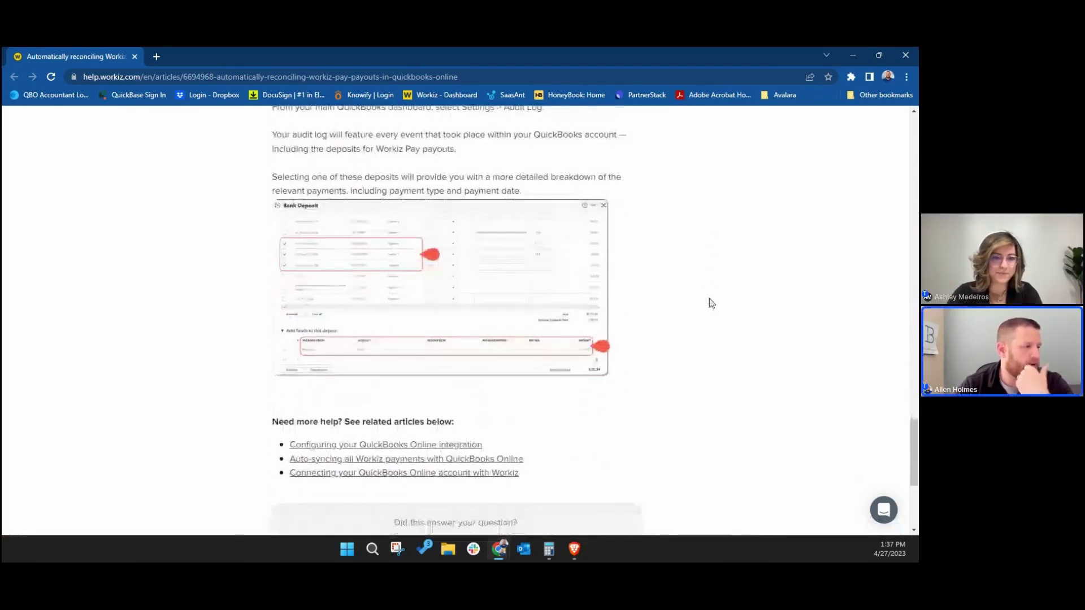
scroll(719, 320, "up", 1)
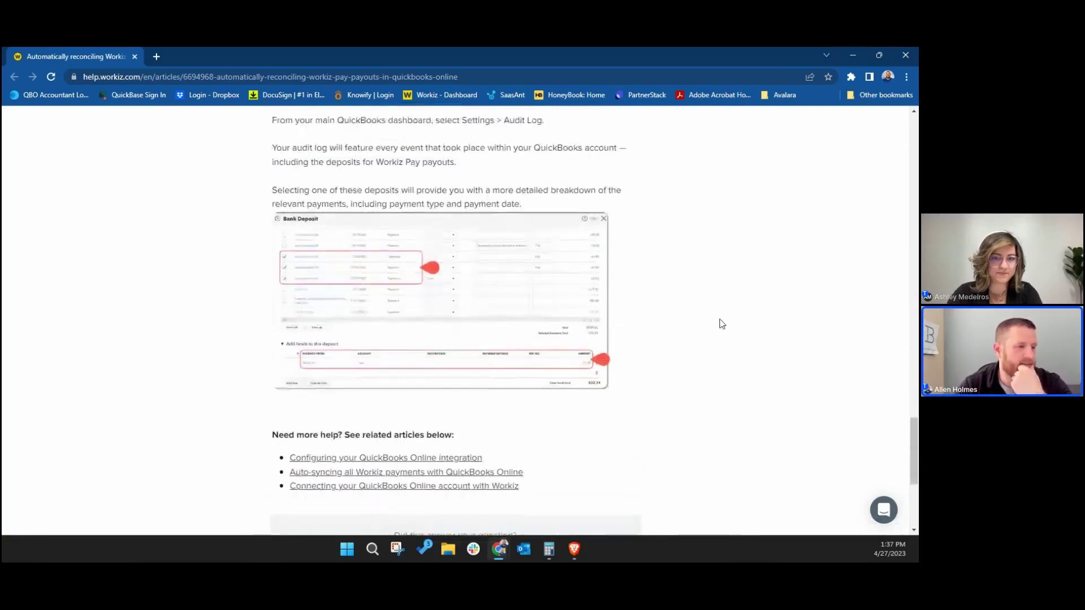
scroll(710, 352, "up", 15)
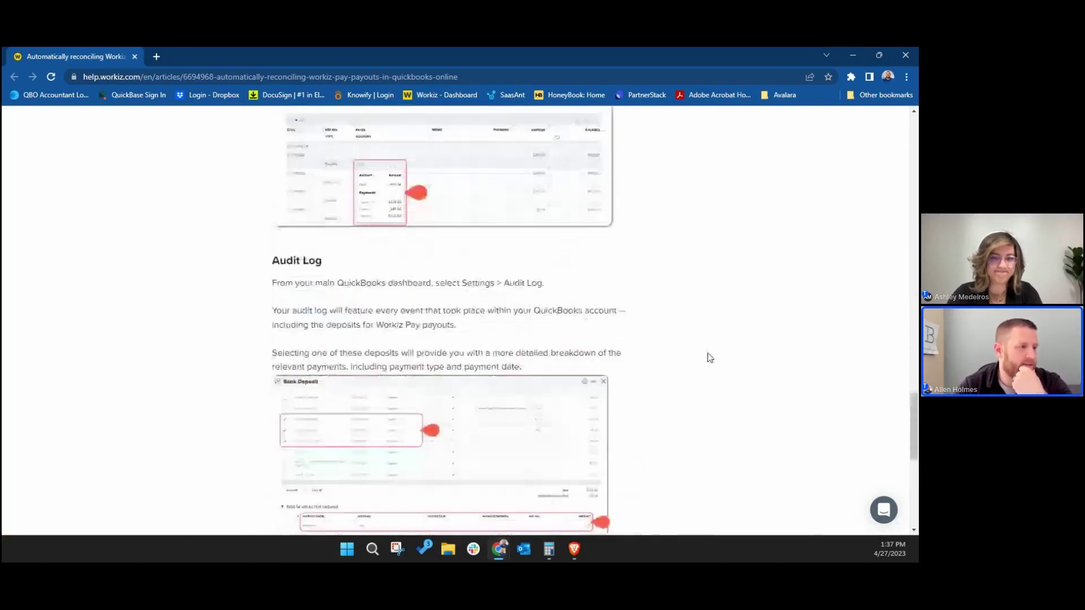
scroll(707, 360, "up", 15)
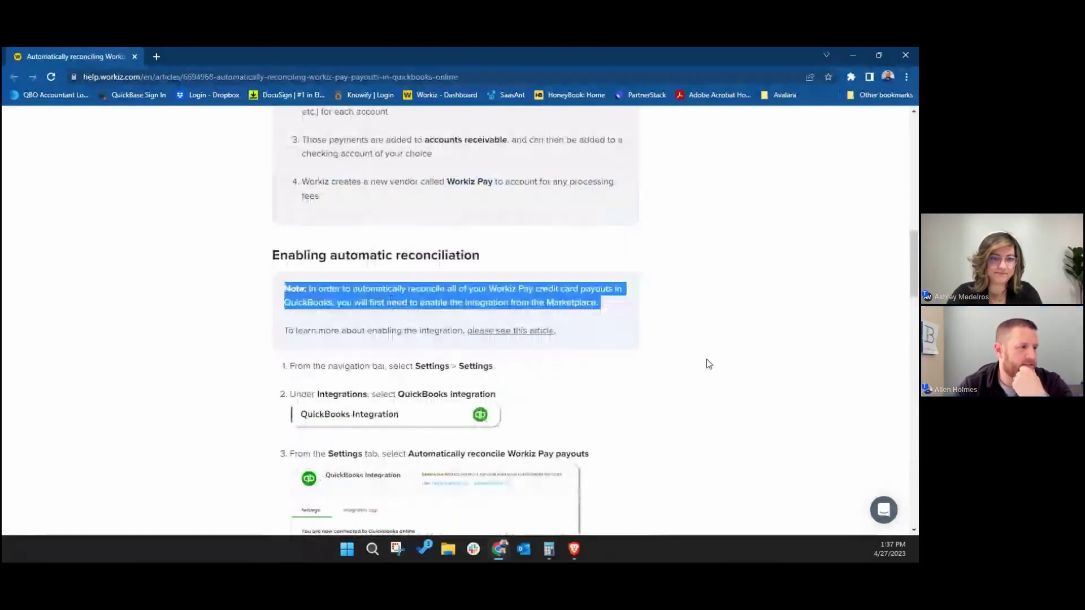
scroll(706, 360, "up", 2)
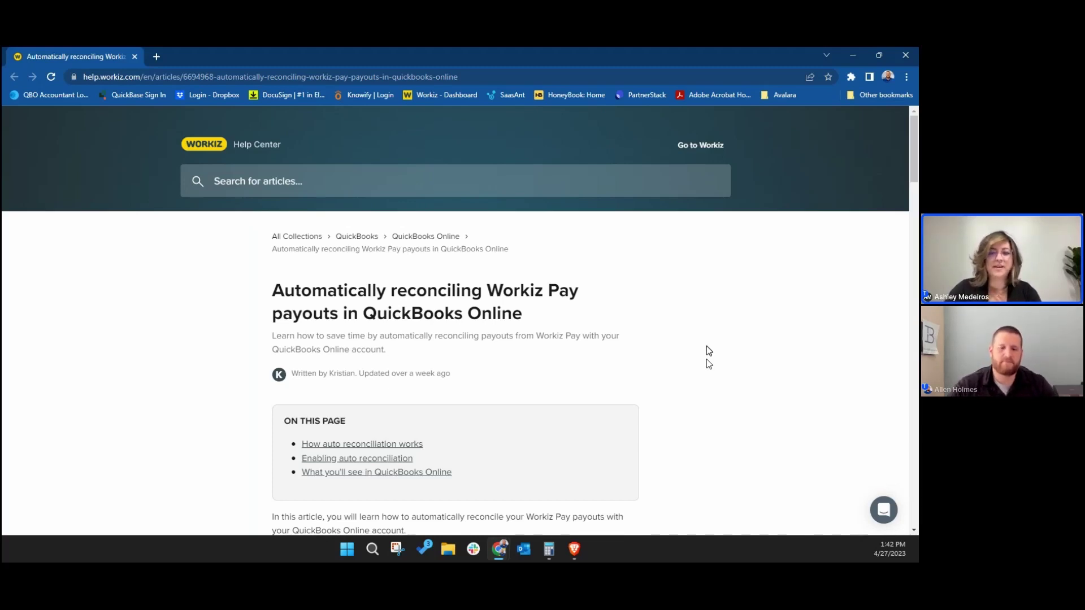
Open the website insourcebooks.com in place of the help article
left_click(202, 75)
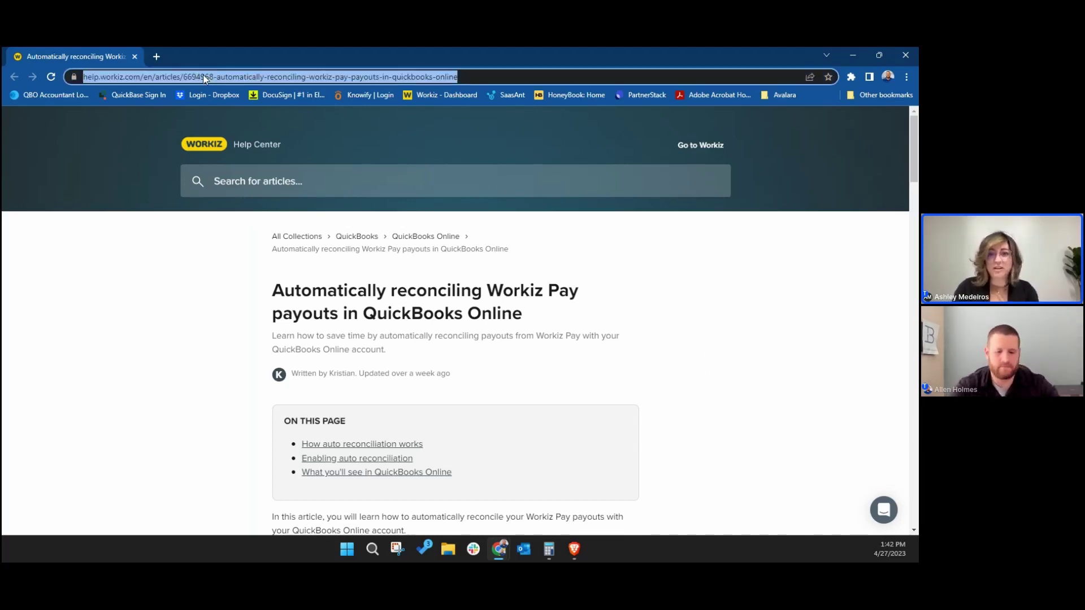
type("insourcebo")
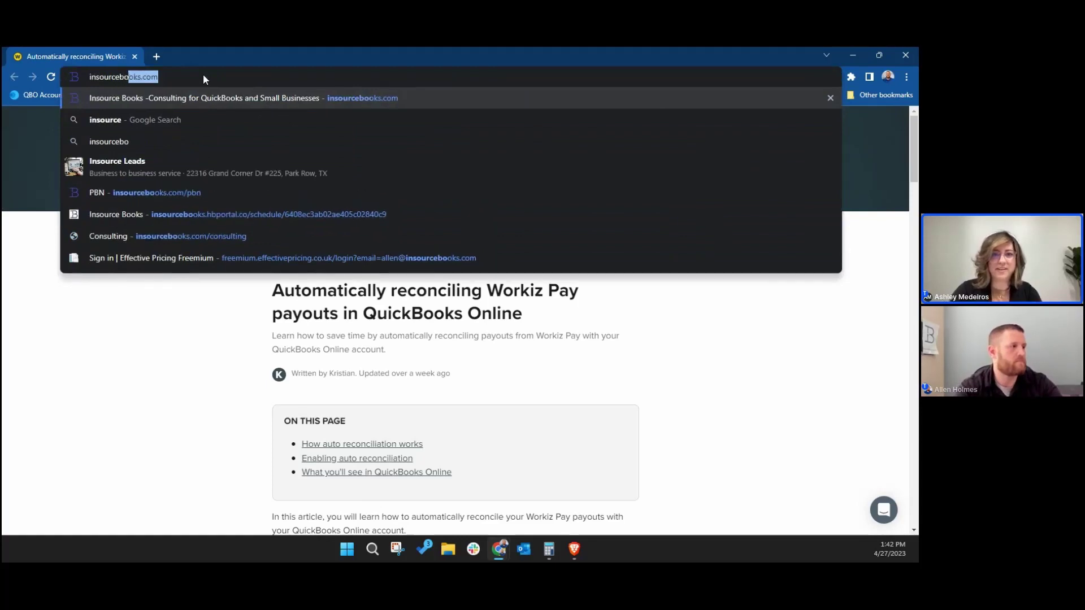
type("oks.com")
key("Return")
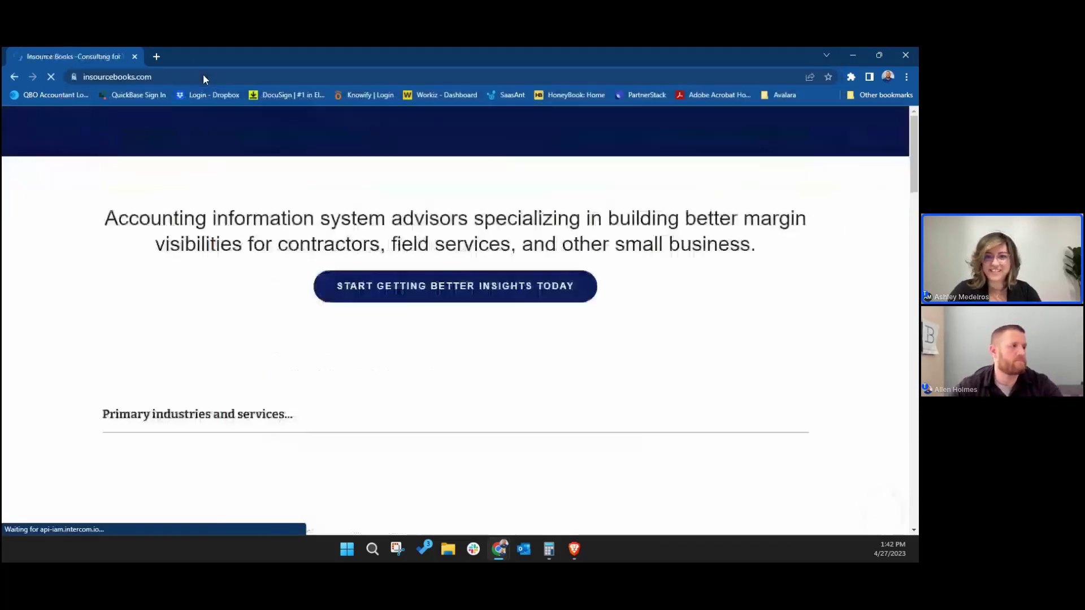